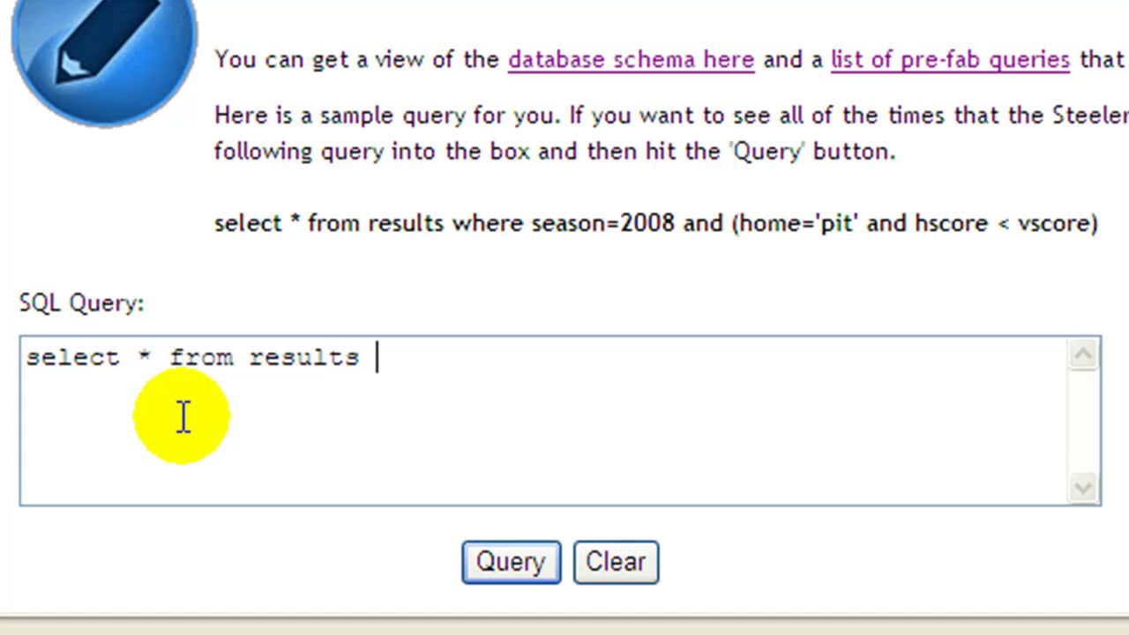
- Complete the SQL query with where season=2009 and home='ari', run it and view the returned games
text(where)
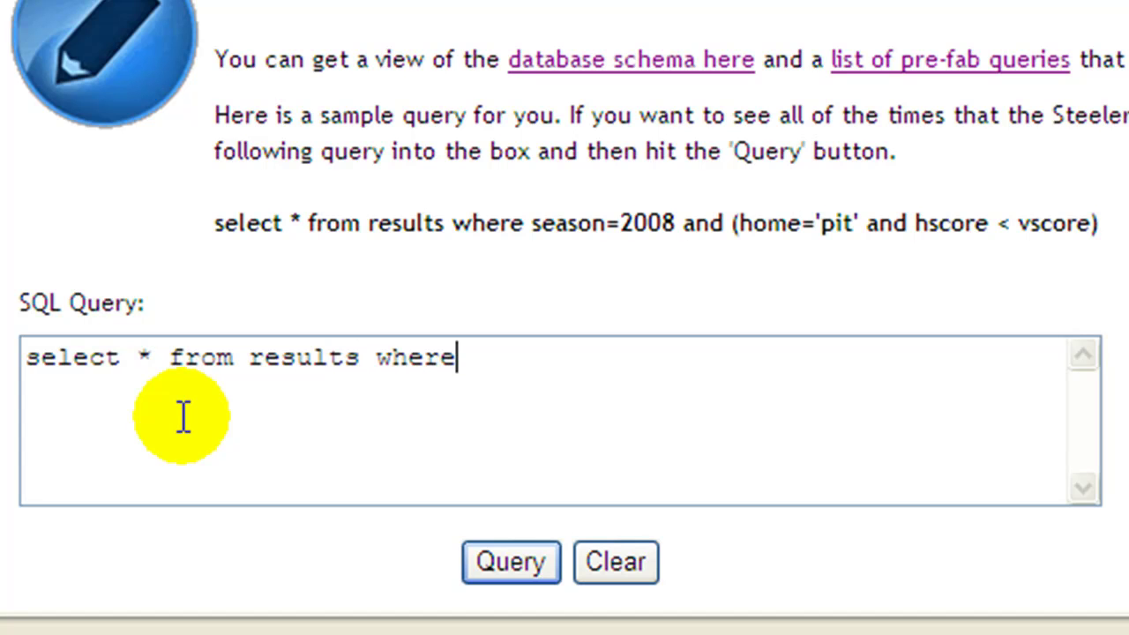
text( season)
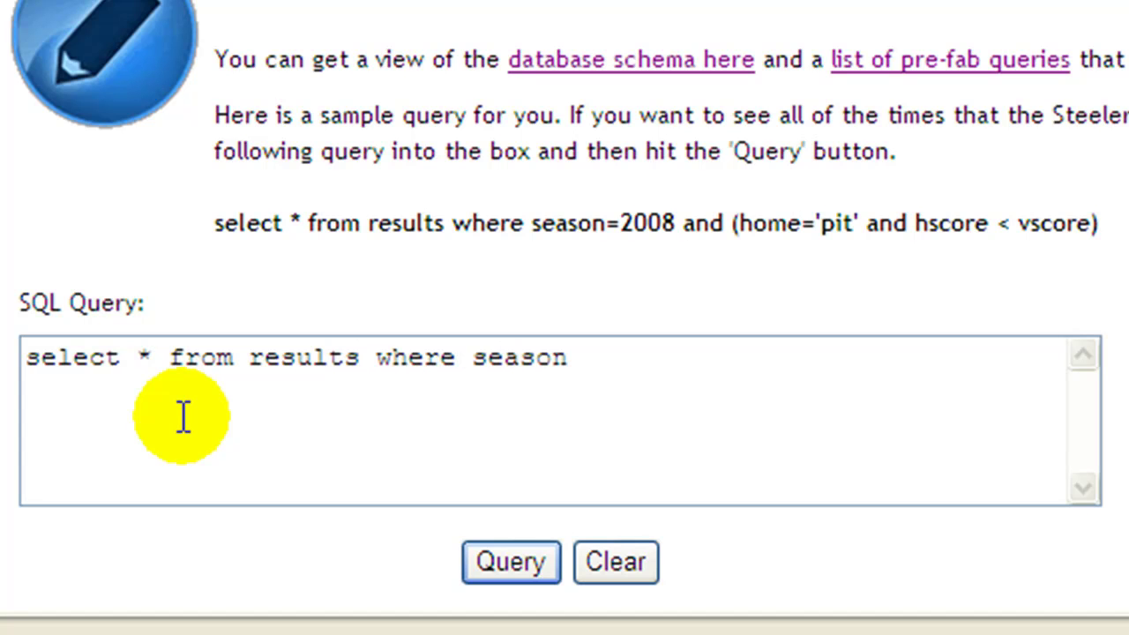
text(=2009)
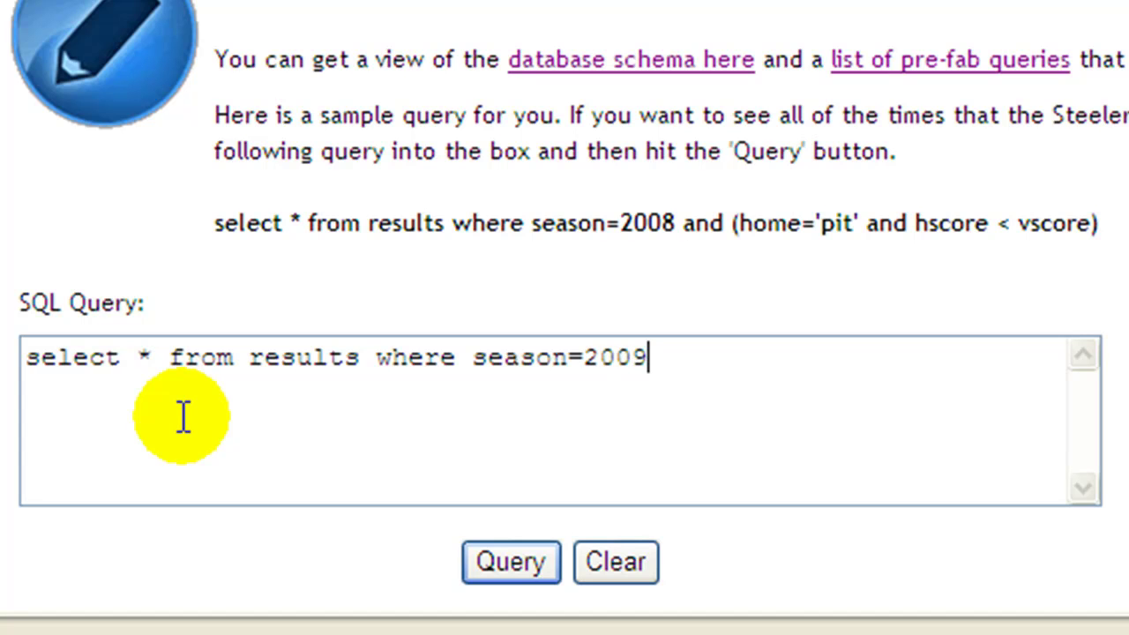
text( and)
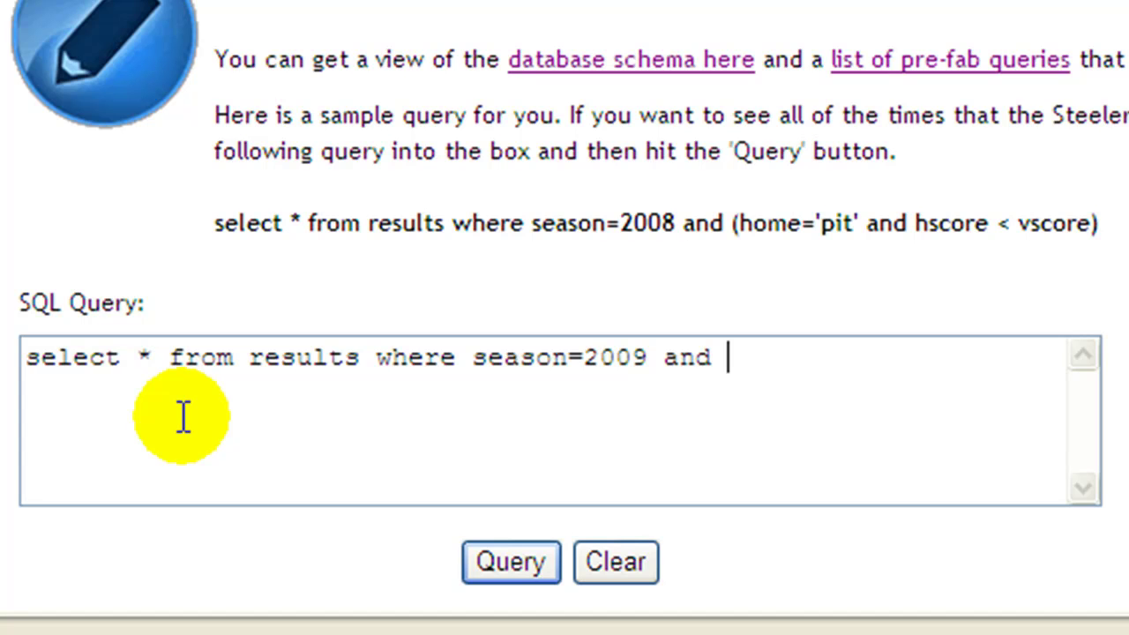
text(home=)
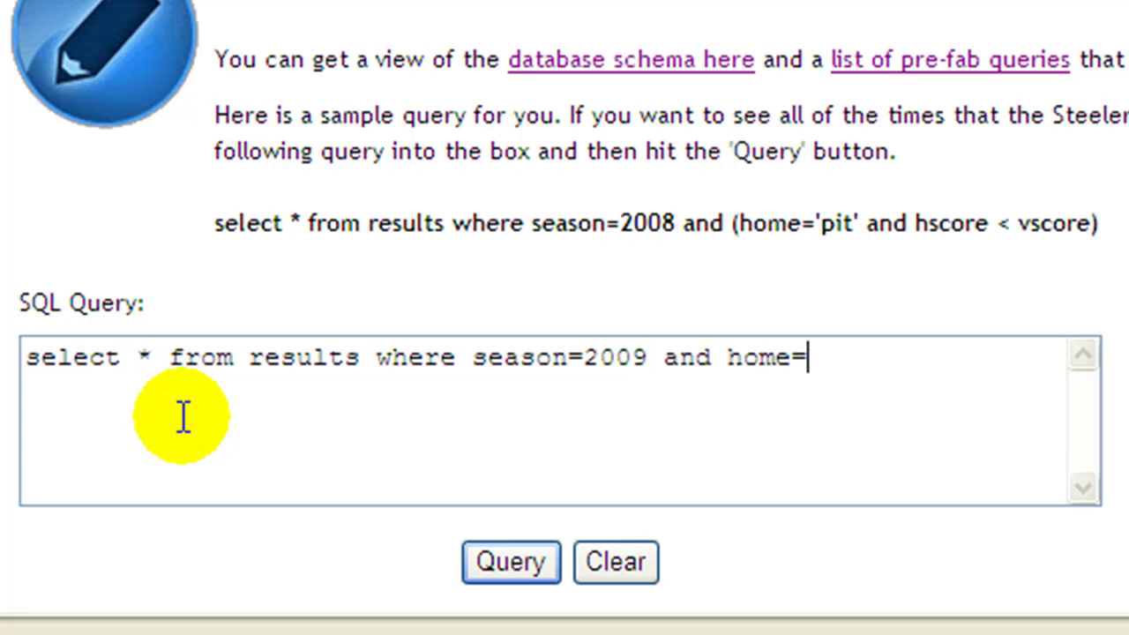
text(')
text(ari)
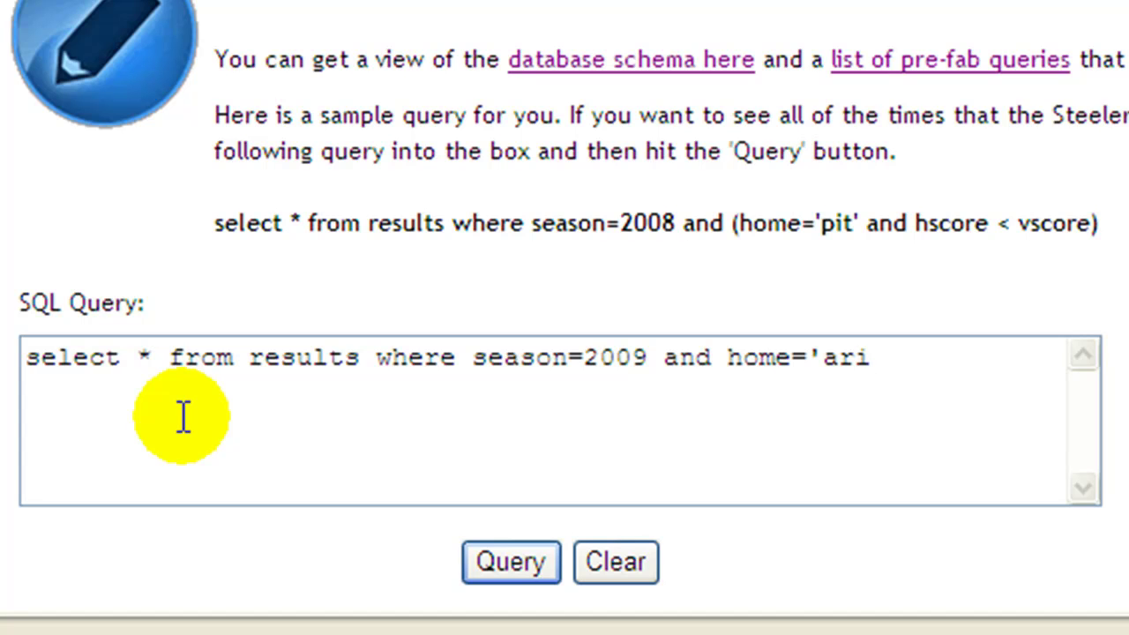
text(')
click(517, 561)
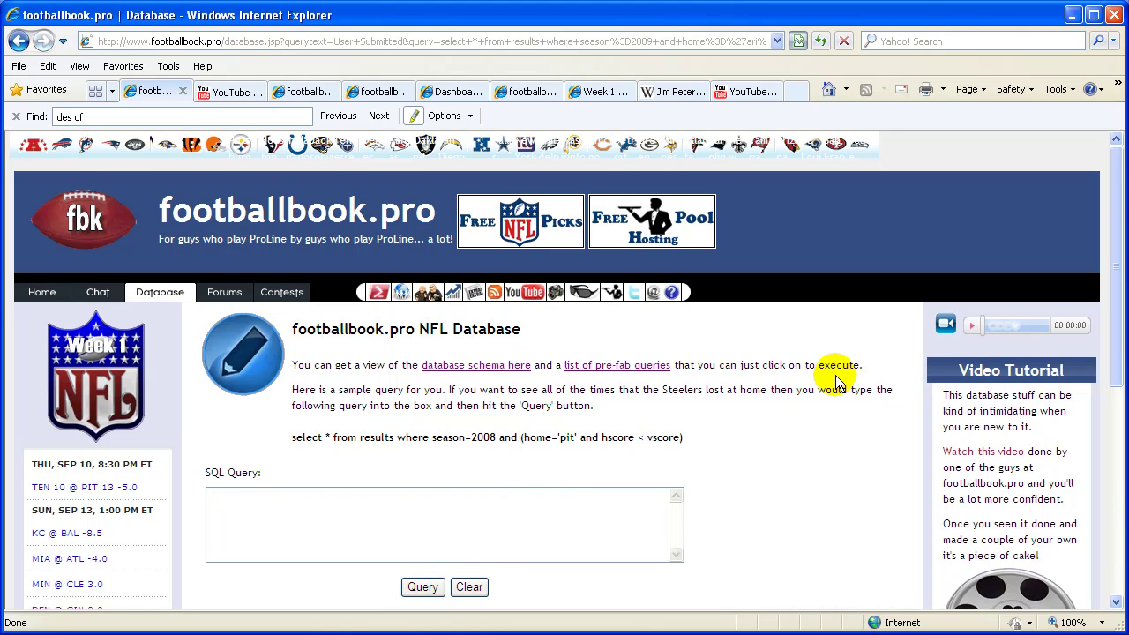
scroll(829, 393, down, 3)
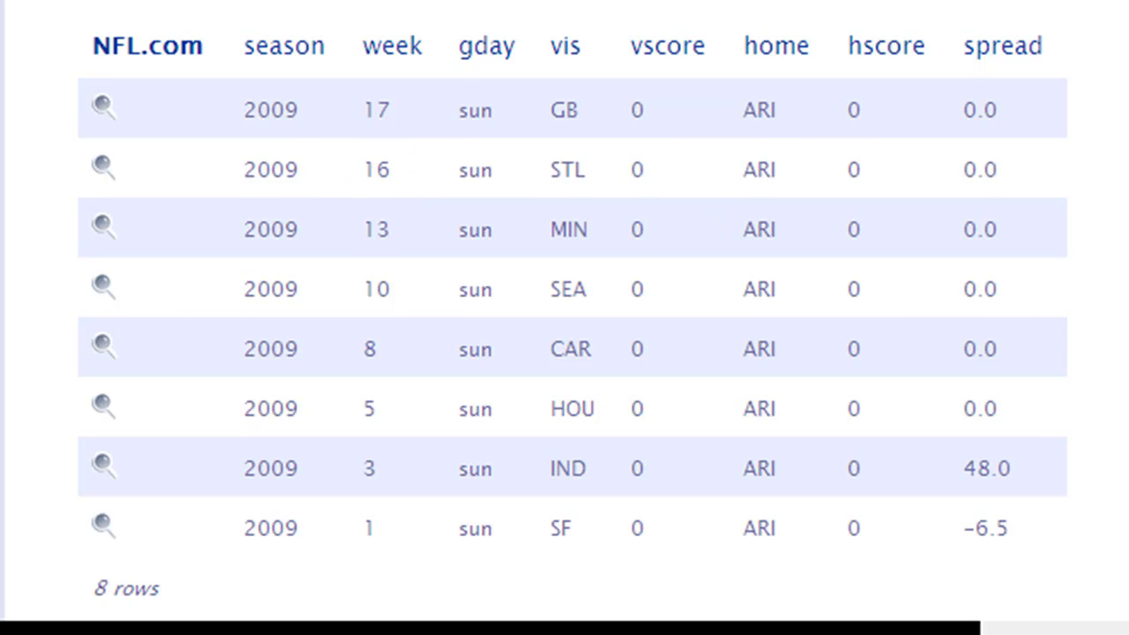
- Copy the submitted query text above the results back into the empty SQL query box
scroll(564, 353, up, 5)
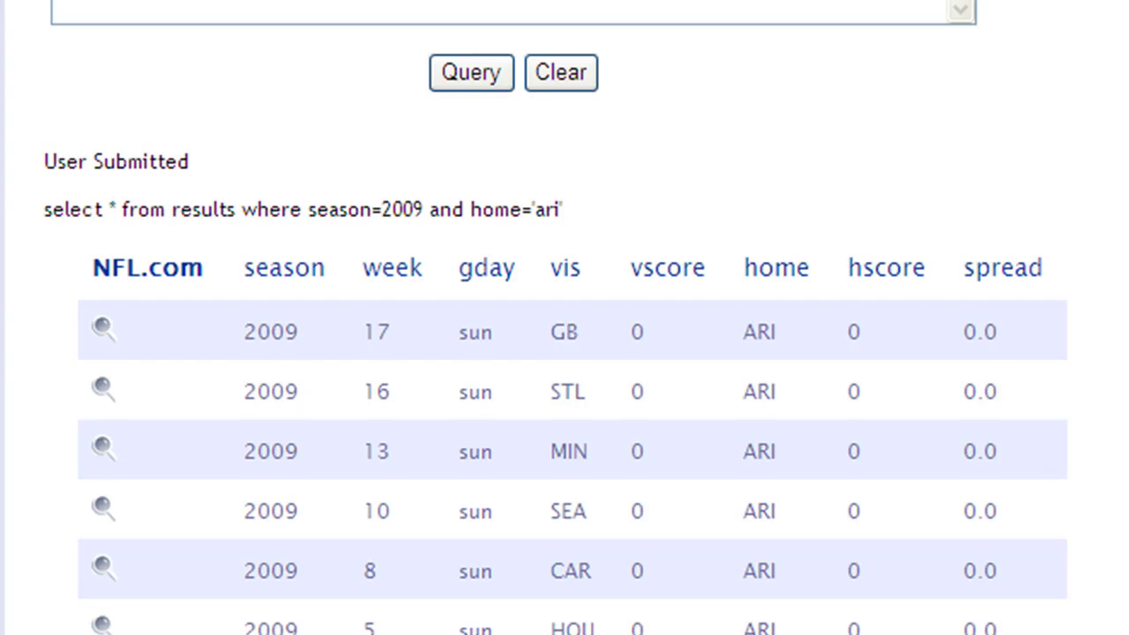
scroll(565, 353, up, 1)
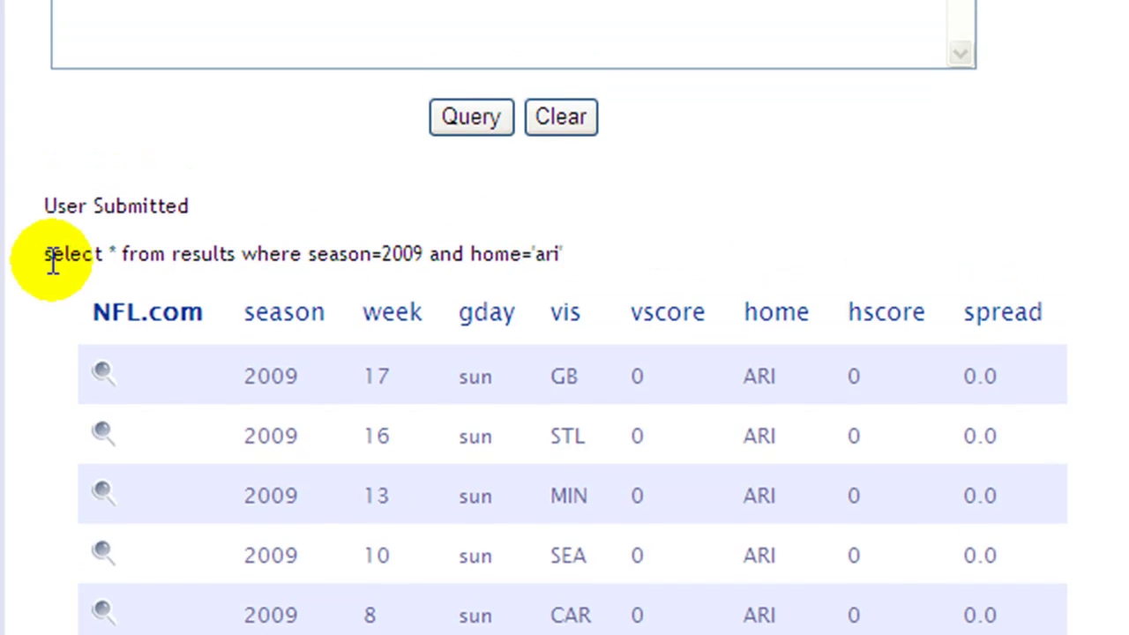
drag(45, 256, 556, 255)
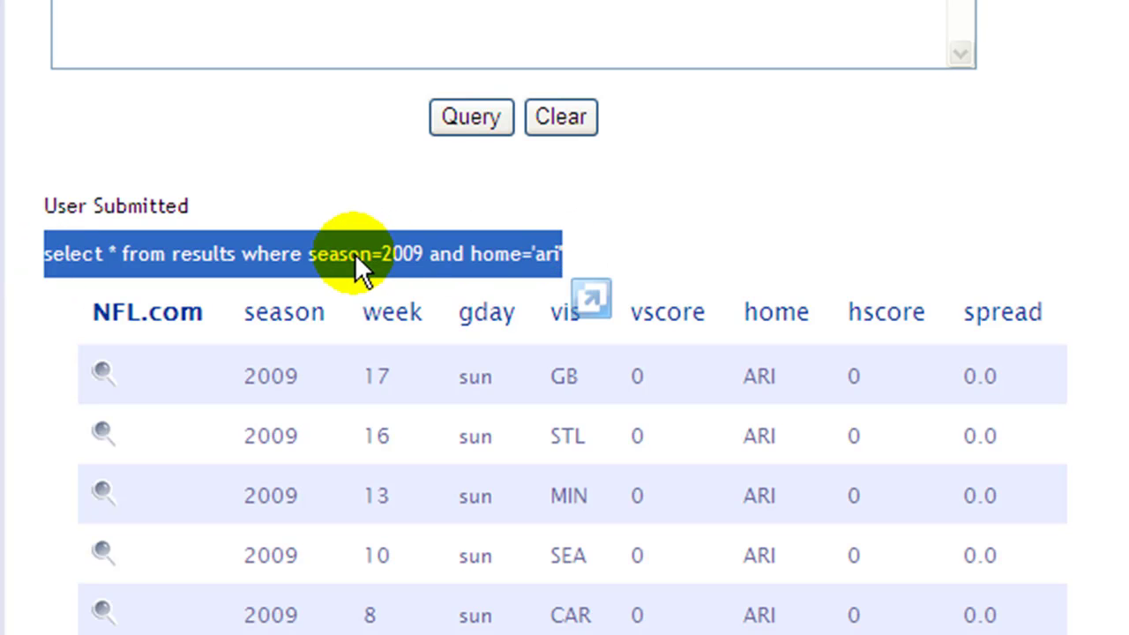
drag(353, 254, 327, 13)
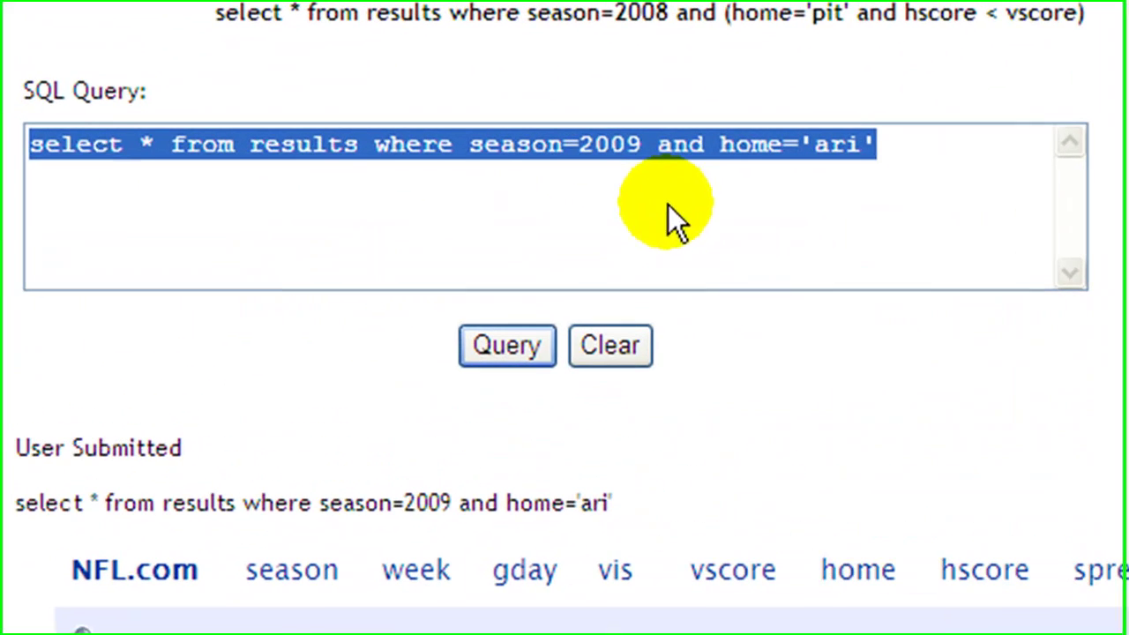
click(237, 189)
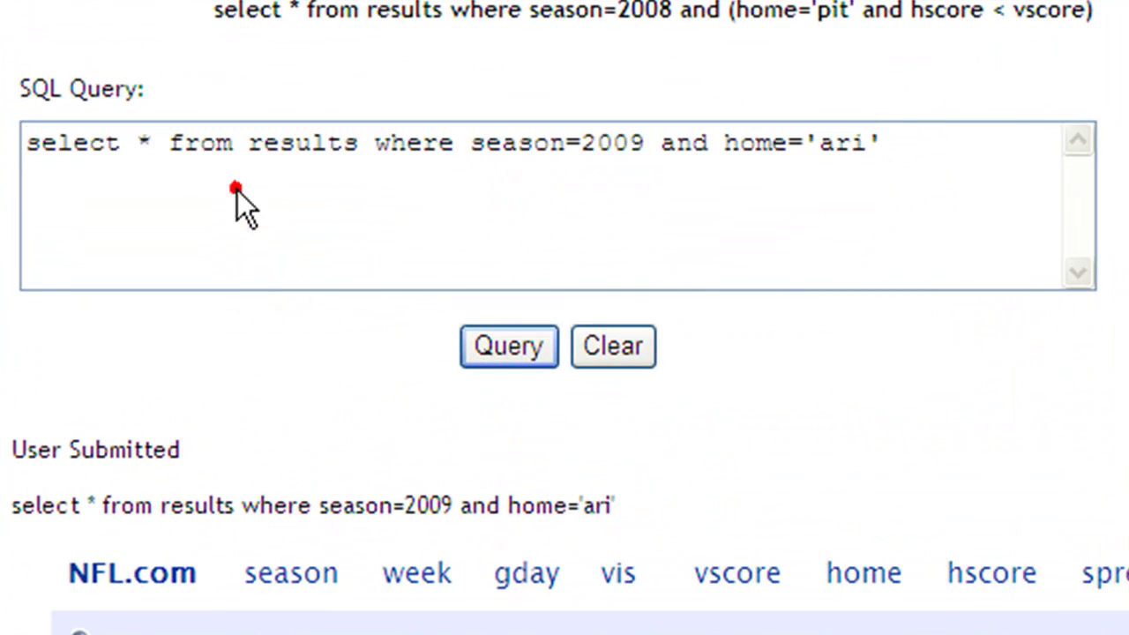
- Append order by week to the end of the query, run it and view the sorted games
click(932, 151)
text(order)
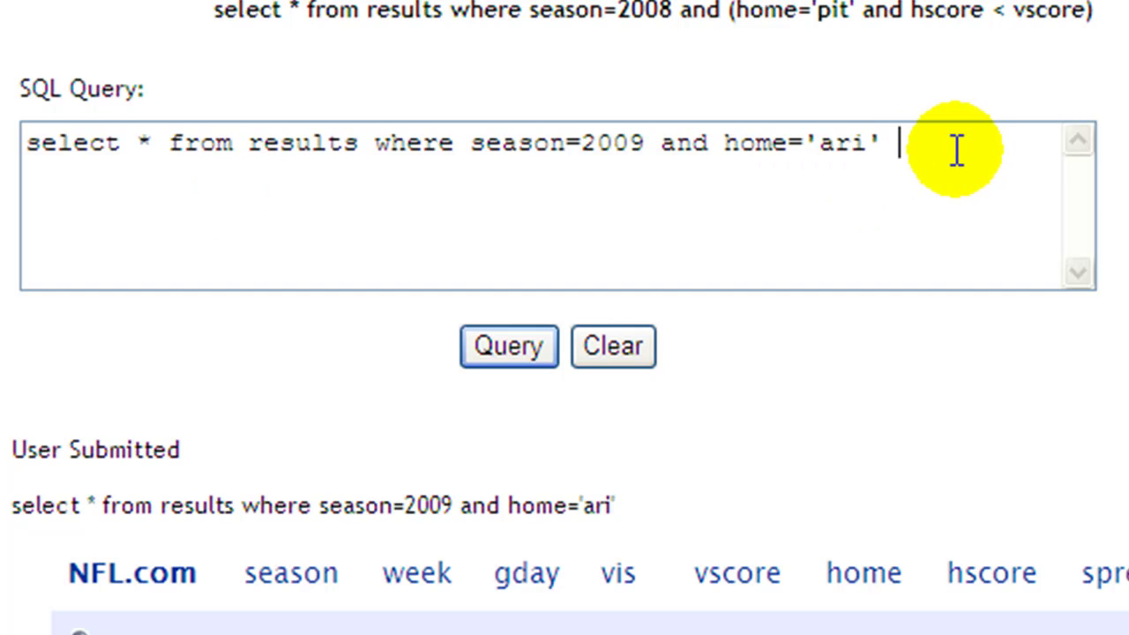
text( by)
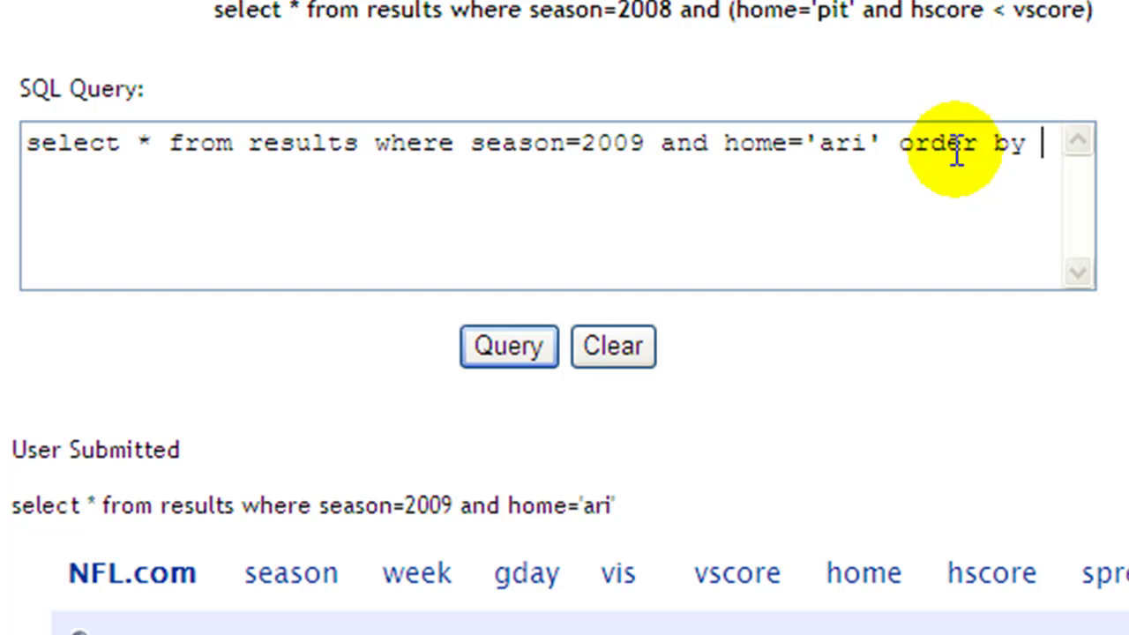
text(week)
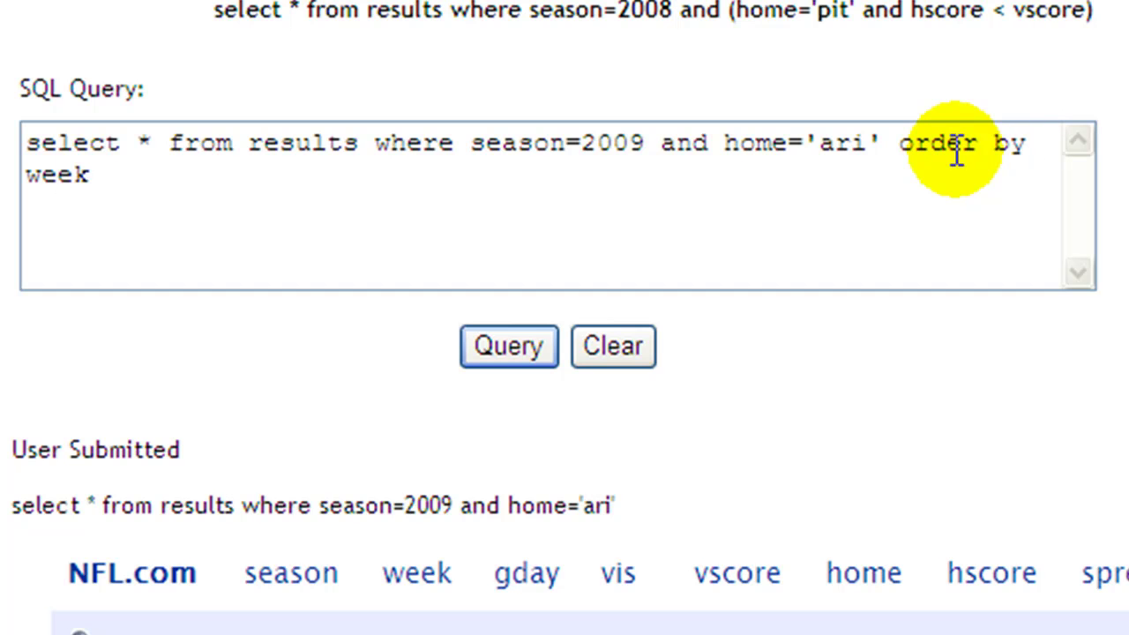
click(490, 359)
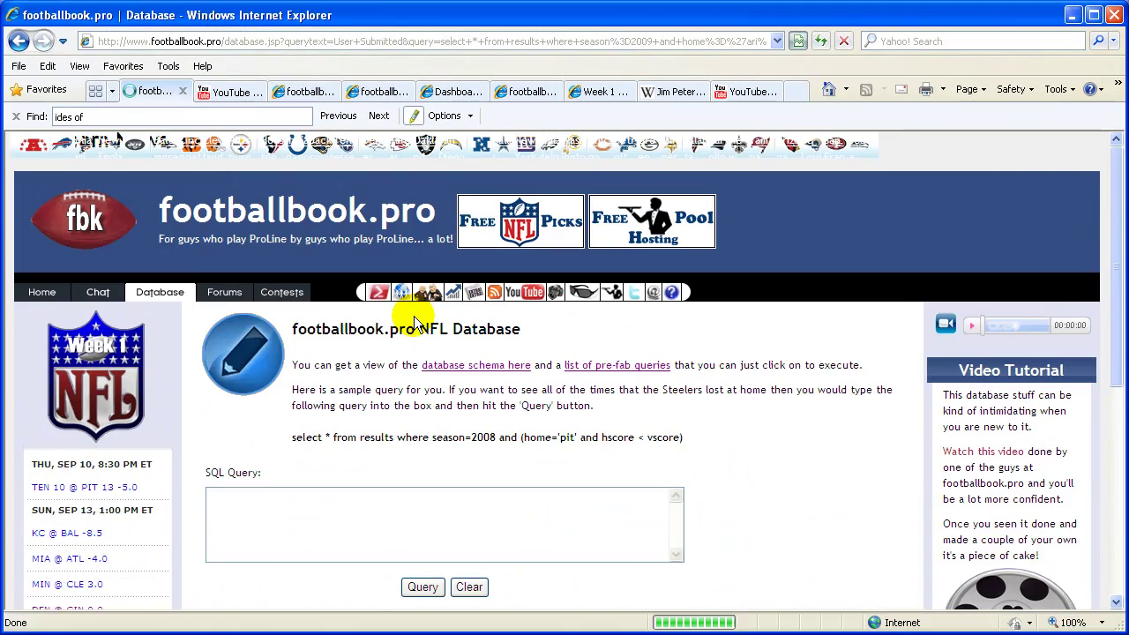
scroll(742, 415, down, 5)
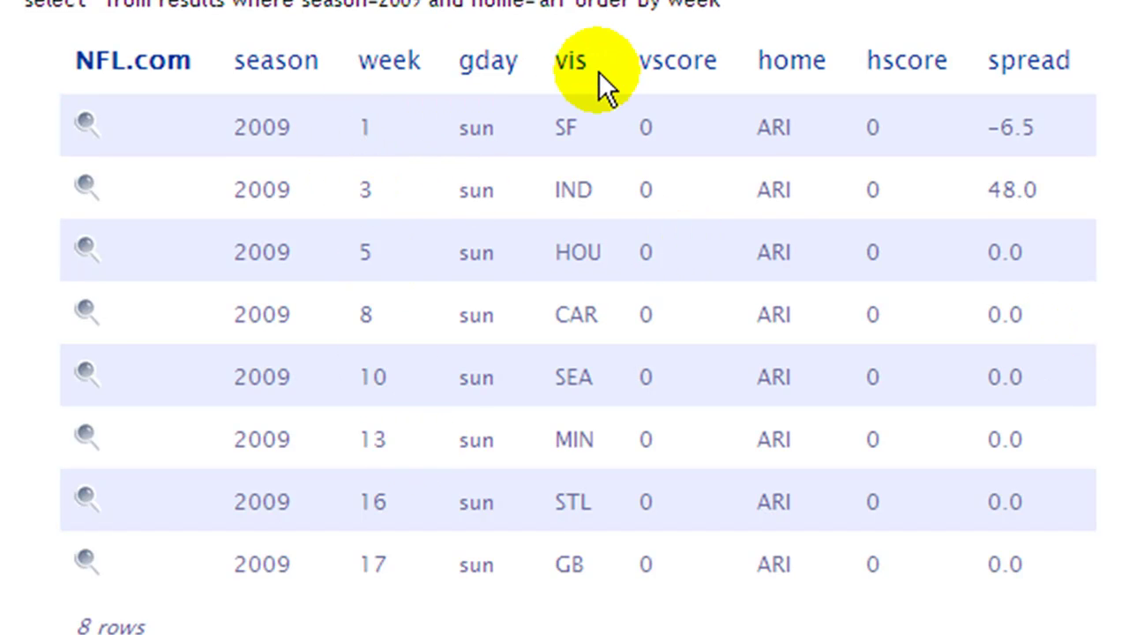
- Copy the submitted query back into the query box and change its team condition to (home='ari' or vis='ari')
triple_click(234, 7)
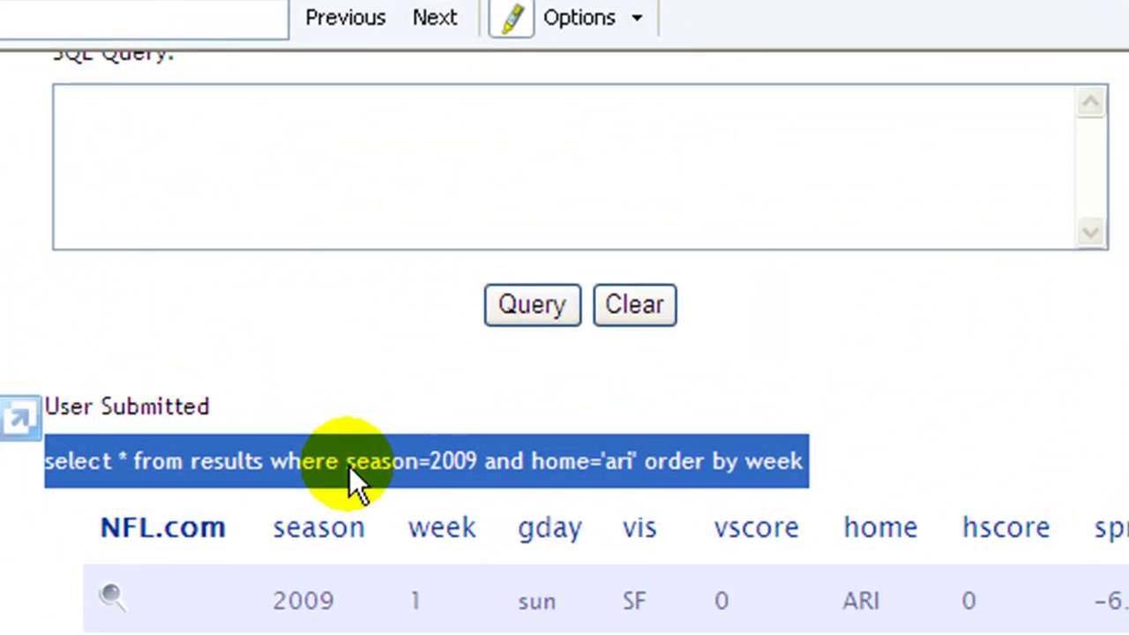
drag(349, 466, 319, 192)
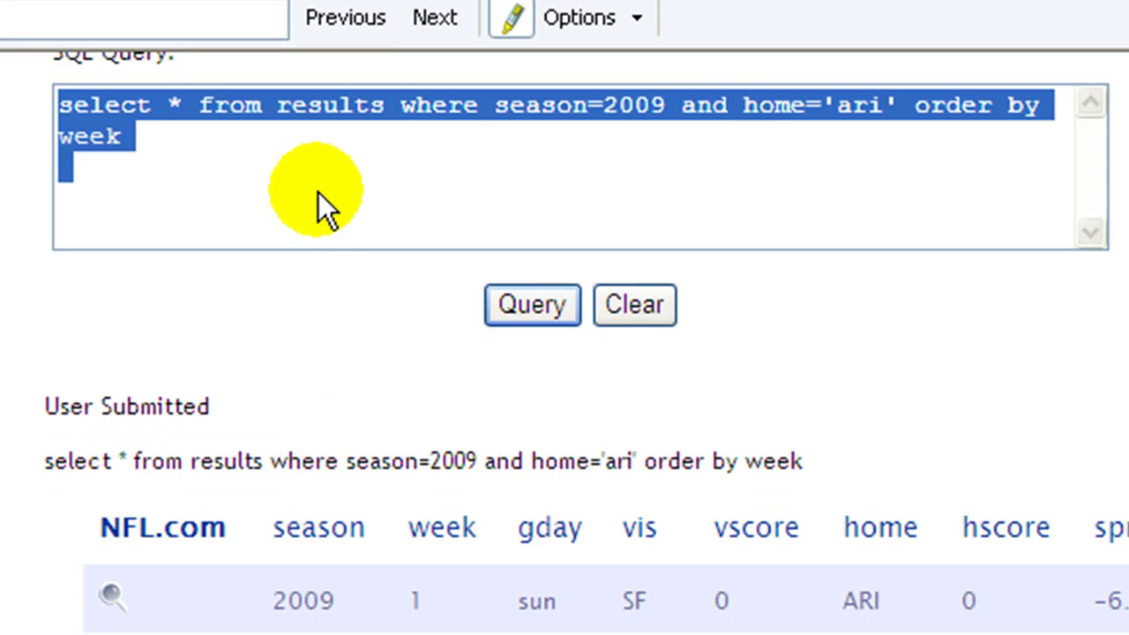
click(743, 104)
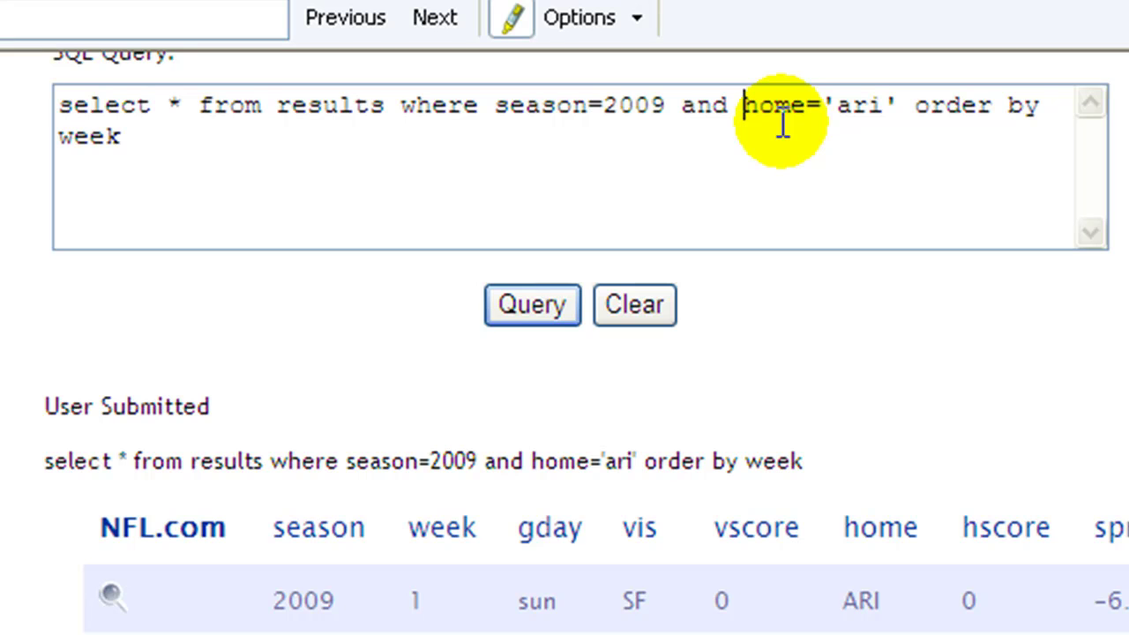
text(()
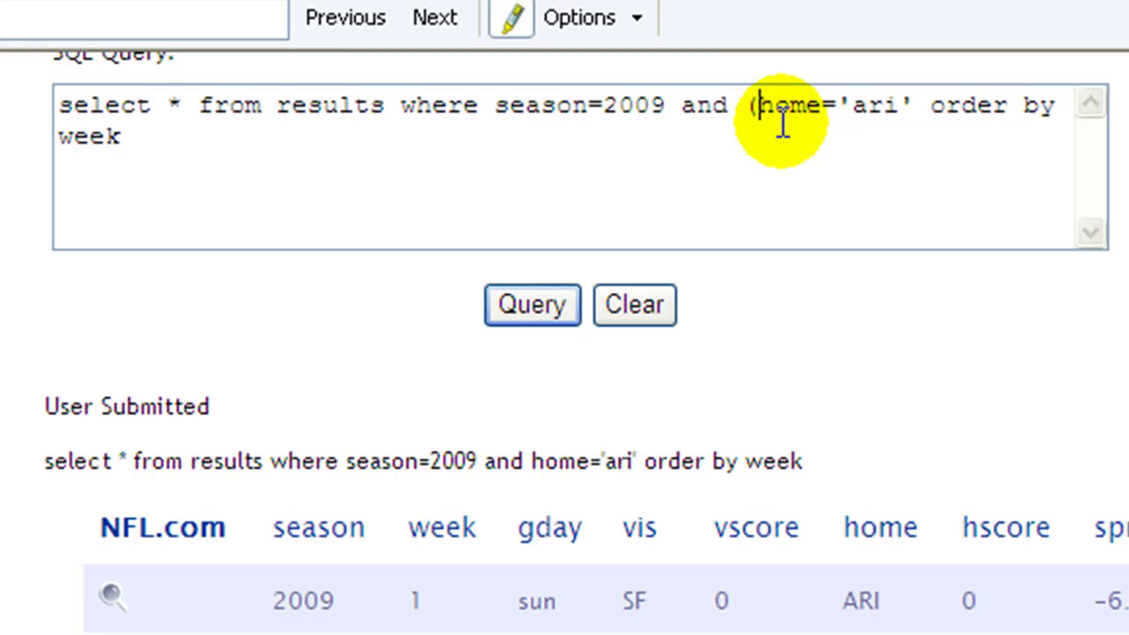
click(924, 105)
text(or vis)
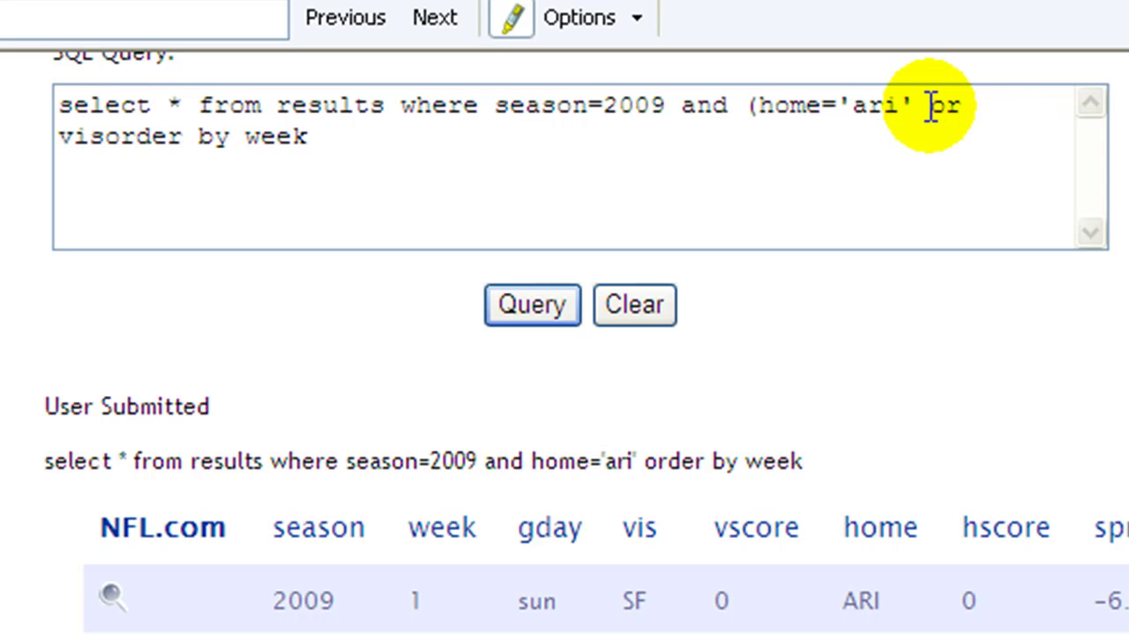
text(='ari)
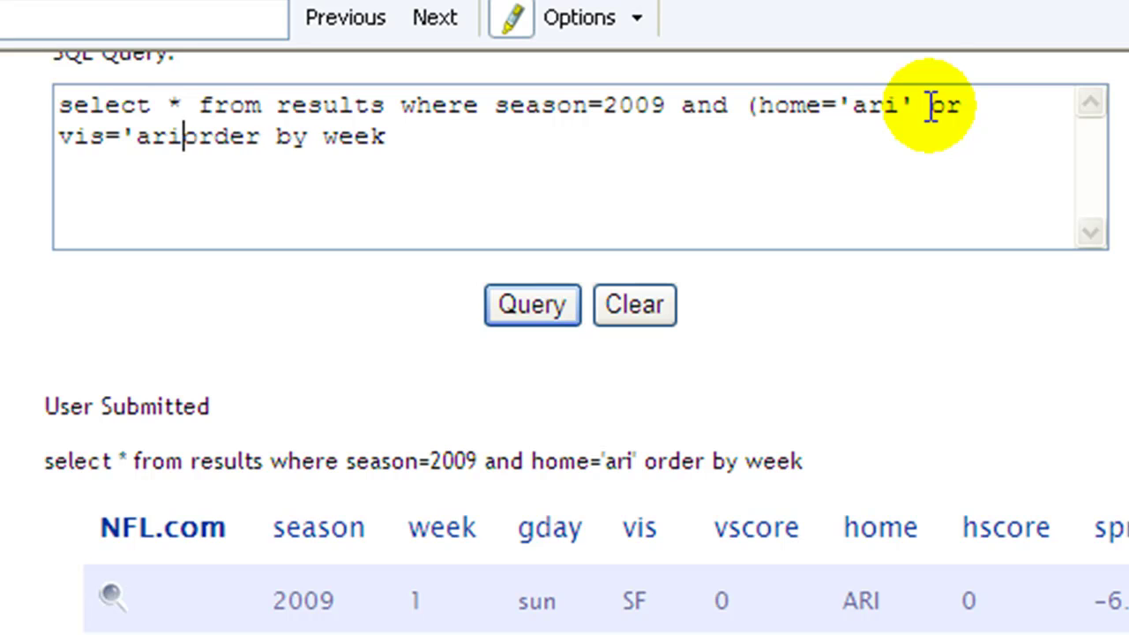
text(')
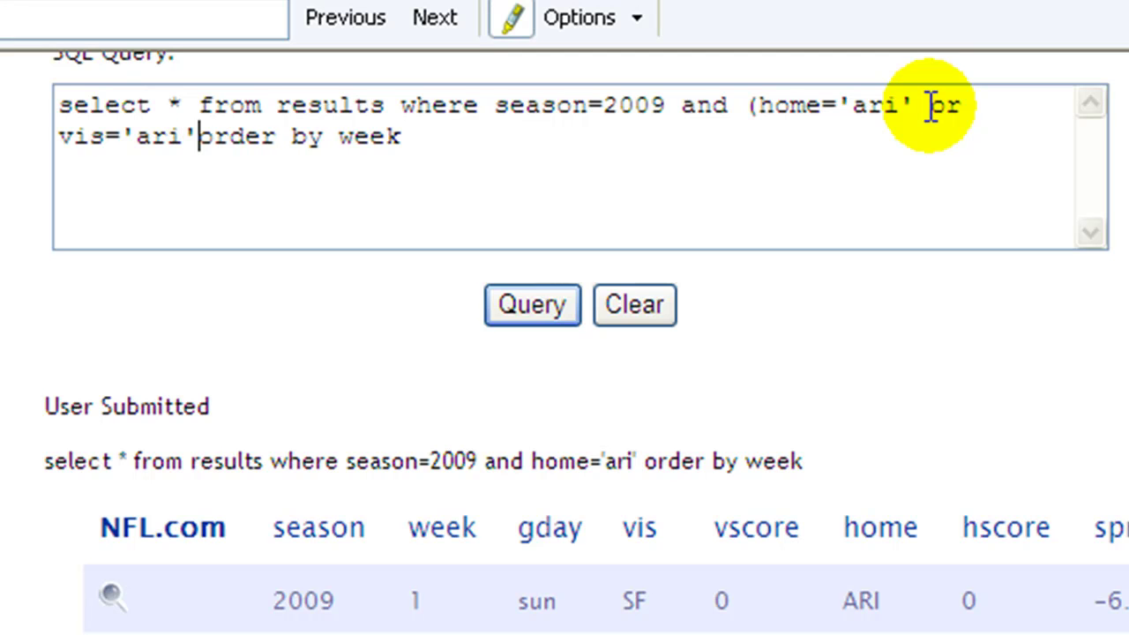
text())
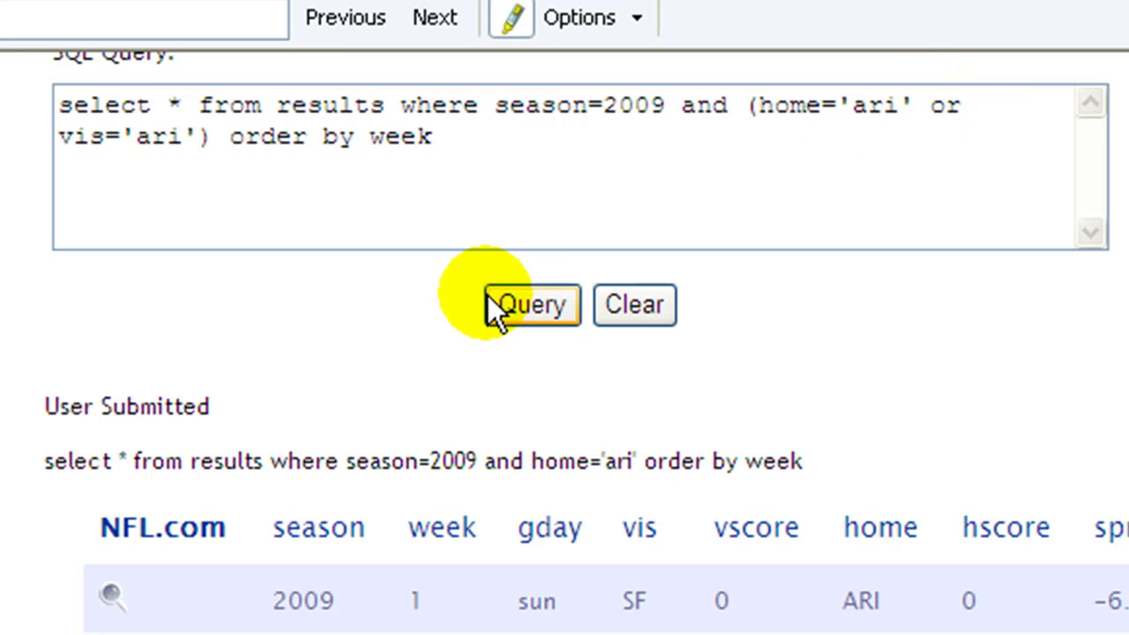
- Run the extended query and look through the listed home and away games week by week
click(520, 298)
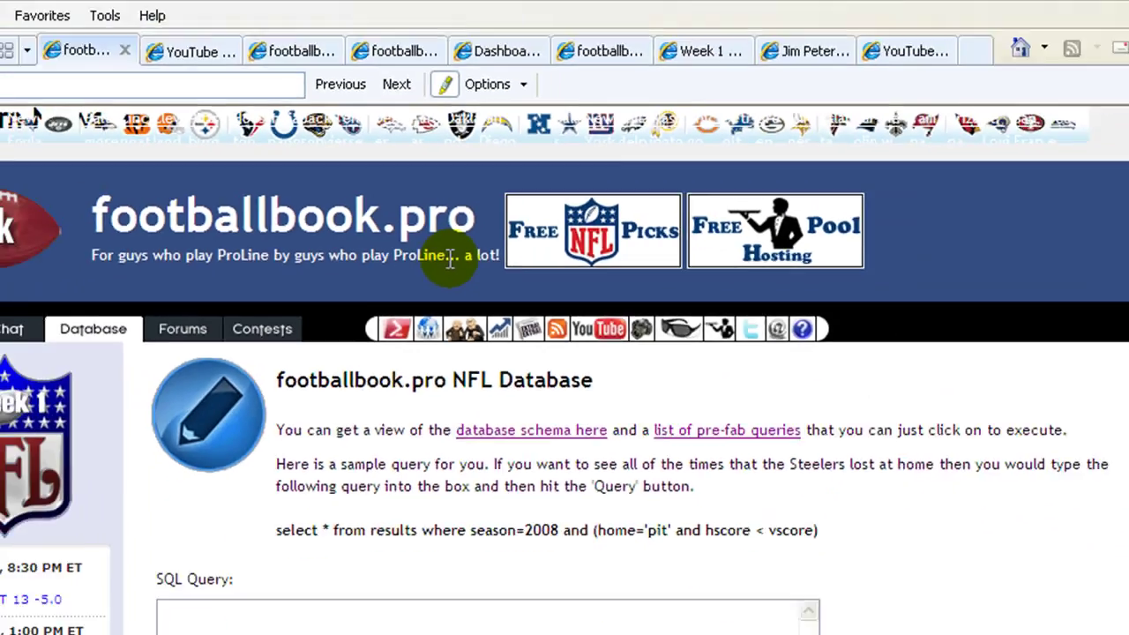
scroll(630, 423, down, 3)
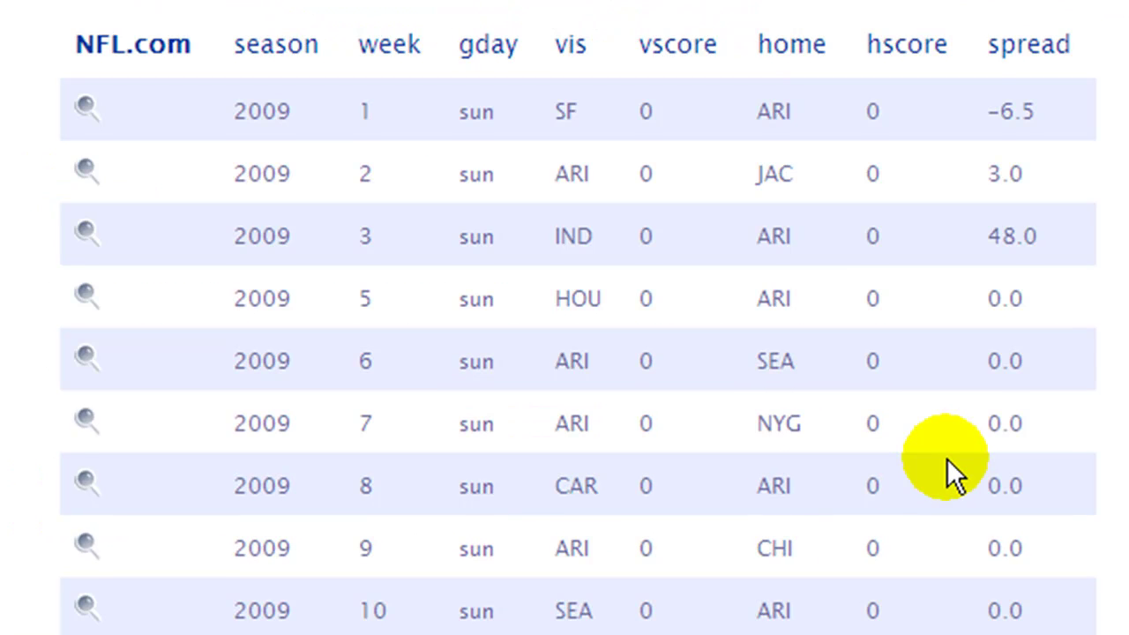
scroll(946, 459, down, 2)
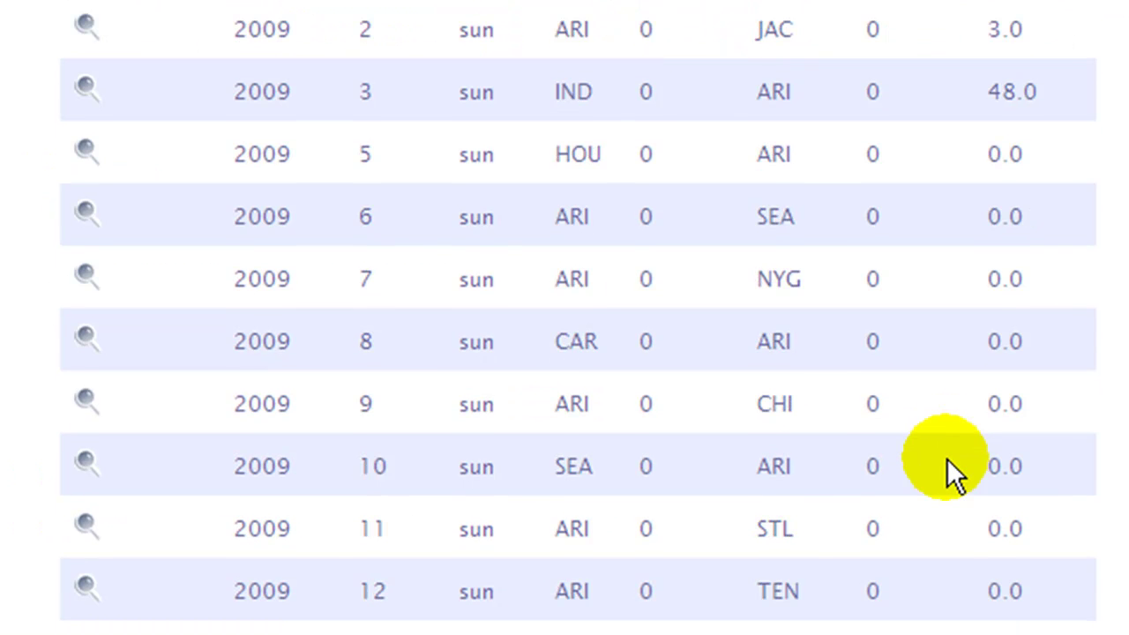
scroll(945, 458, down, 2)
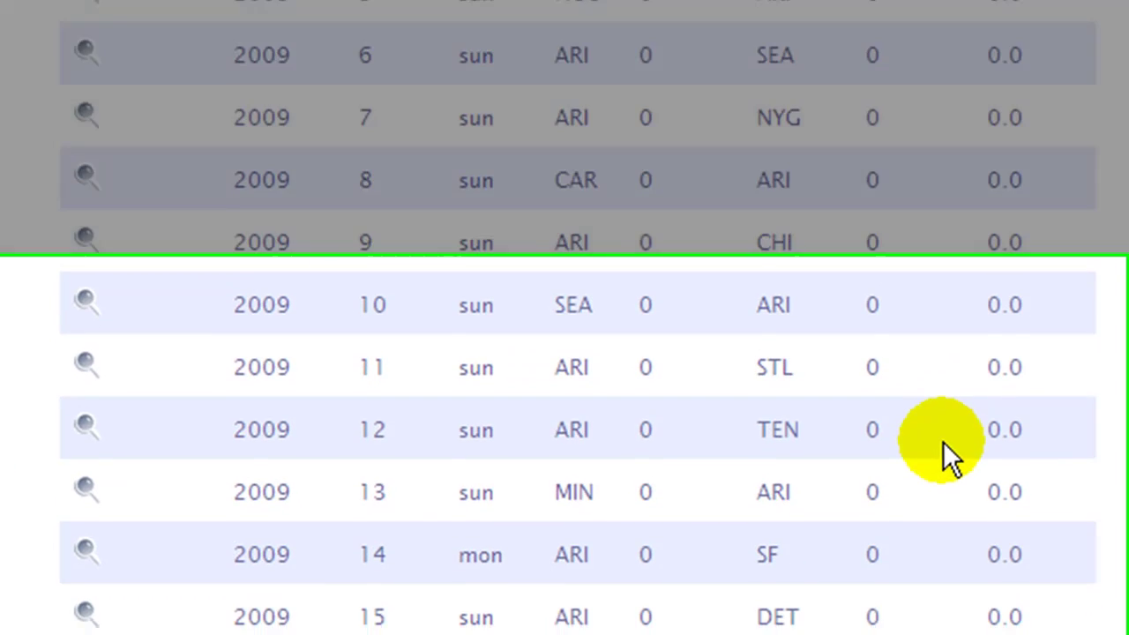
scroll(947, 257, up, 2)
scroll(948, 257, up, 2)
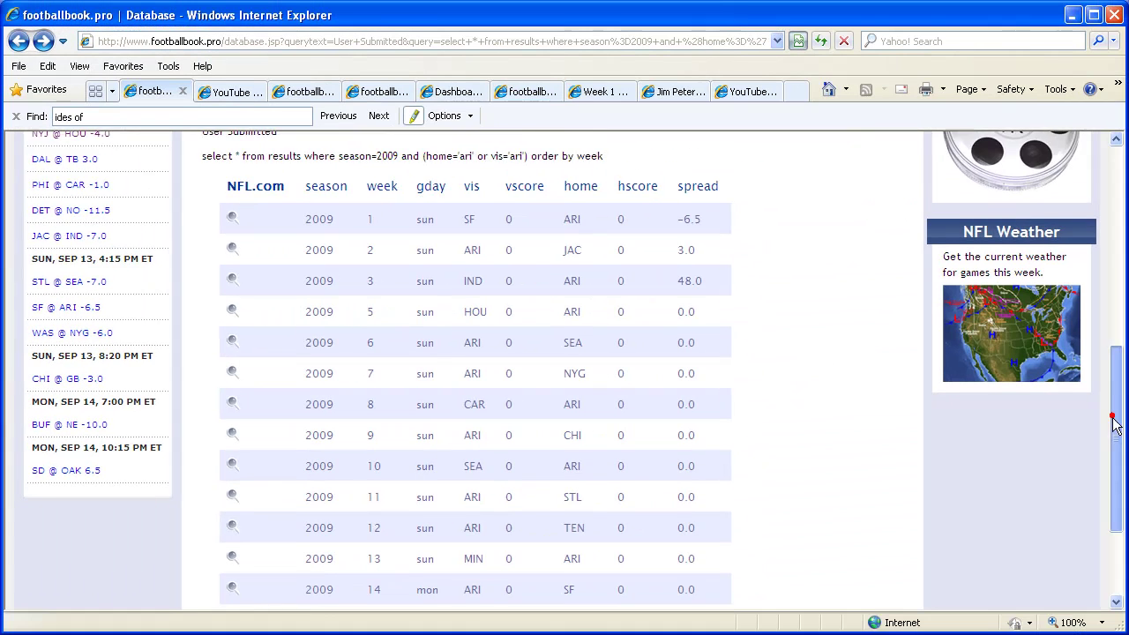
- Enter the query select * from results where vis='cle' and home='sd' and run it
drag(1112, 415, 1109, 298)
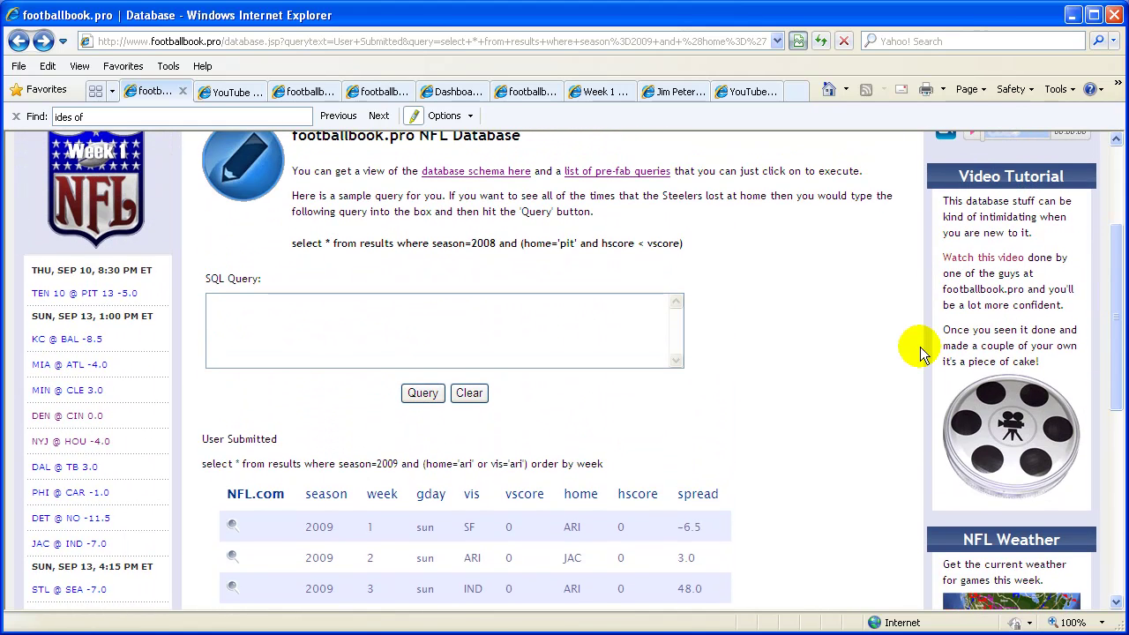
click(301, 335)
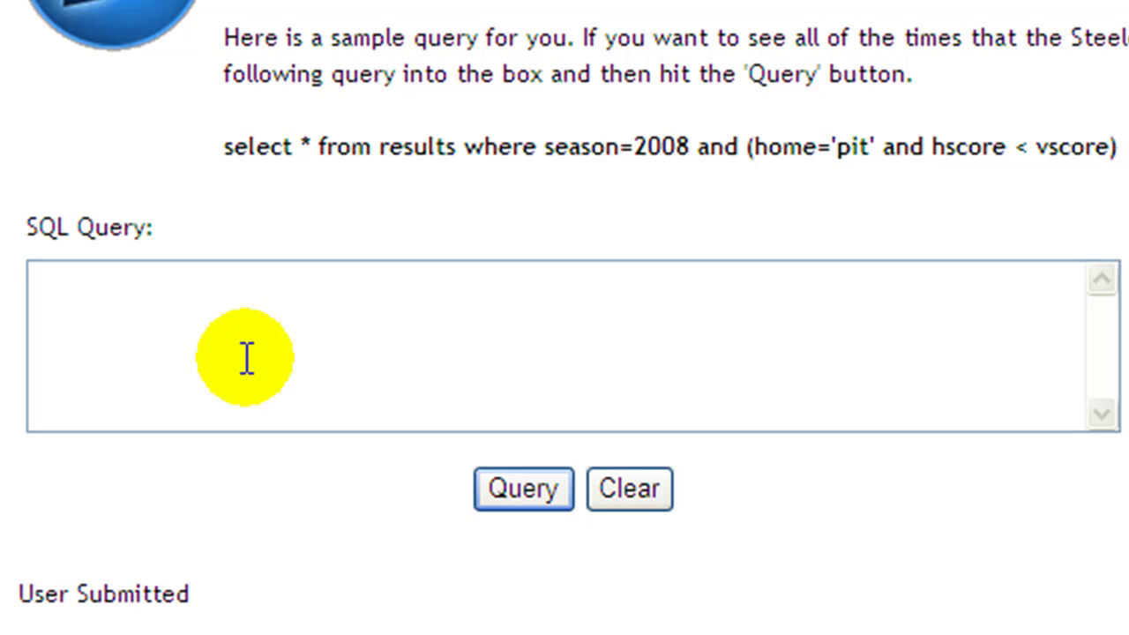
text(sele)
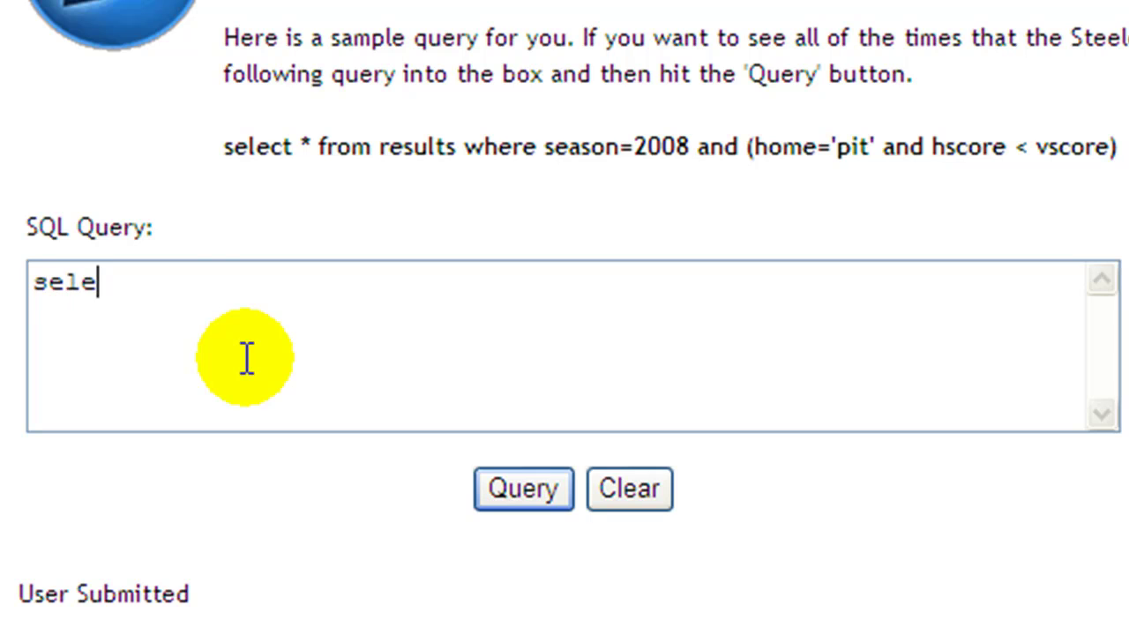
text(ct * from r)
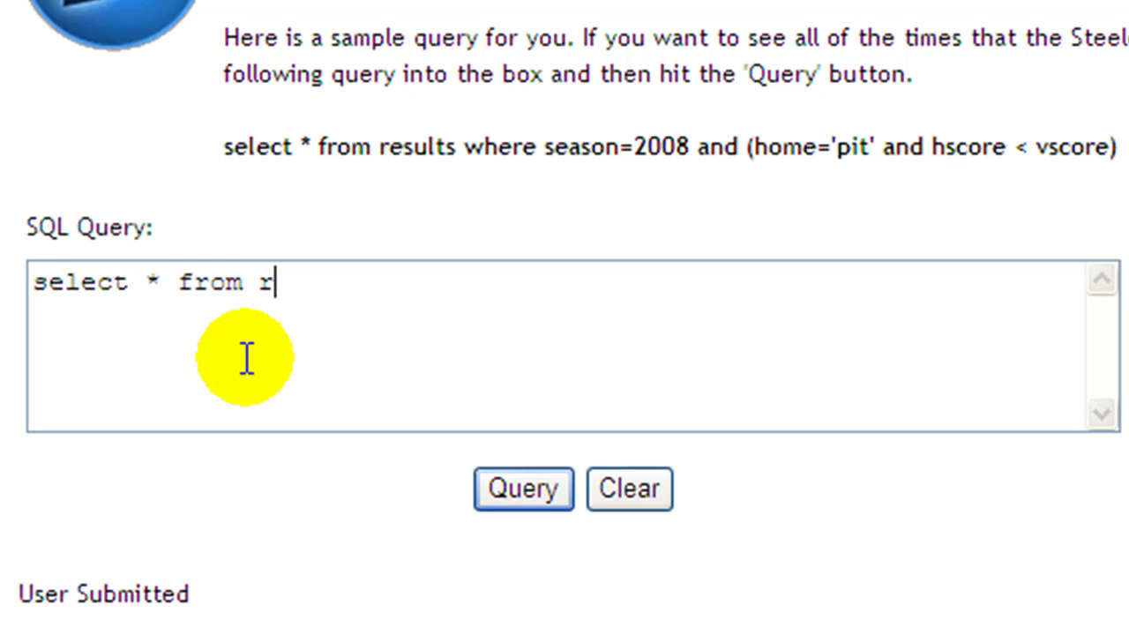
text(esults where )
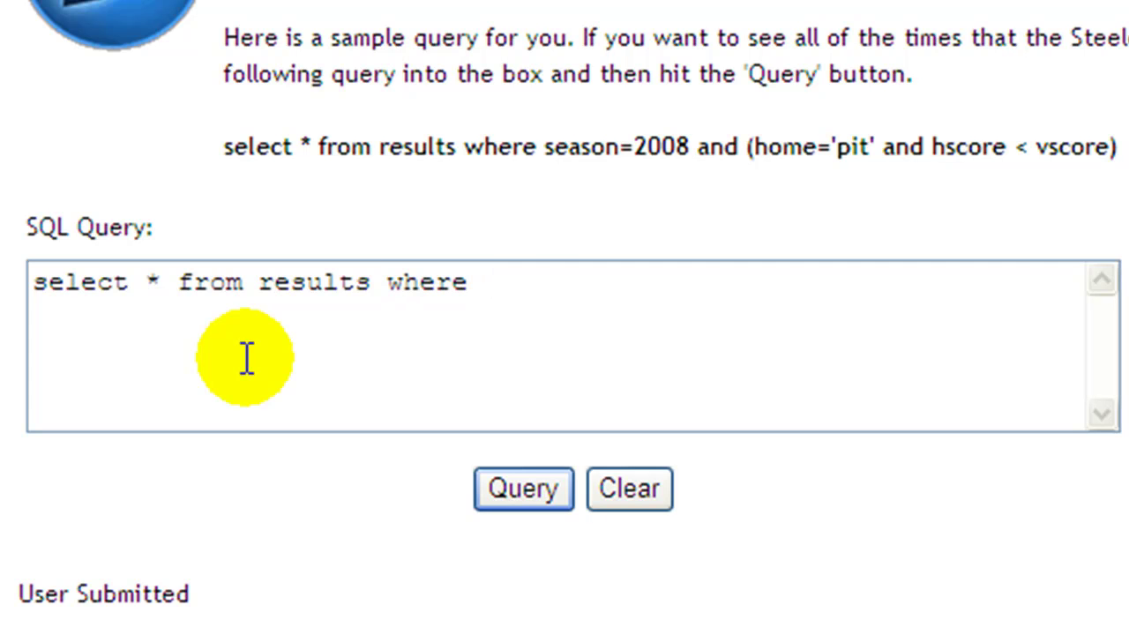
text(vis='cle' )
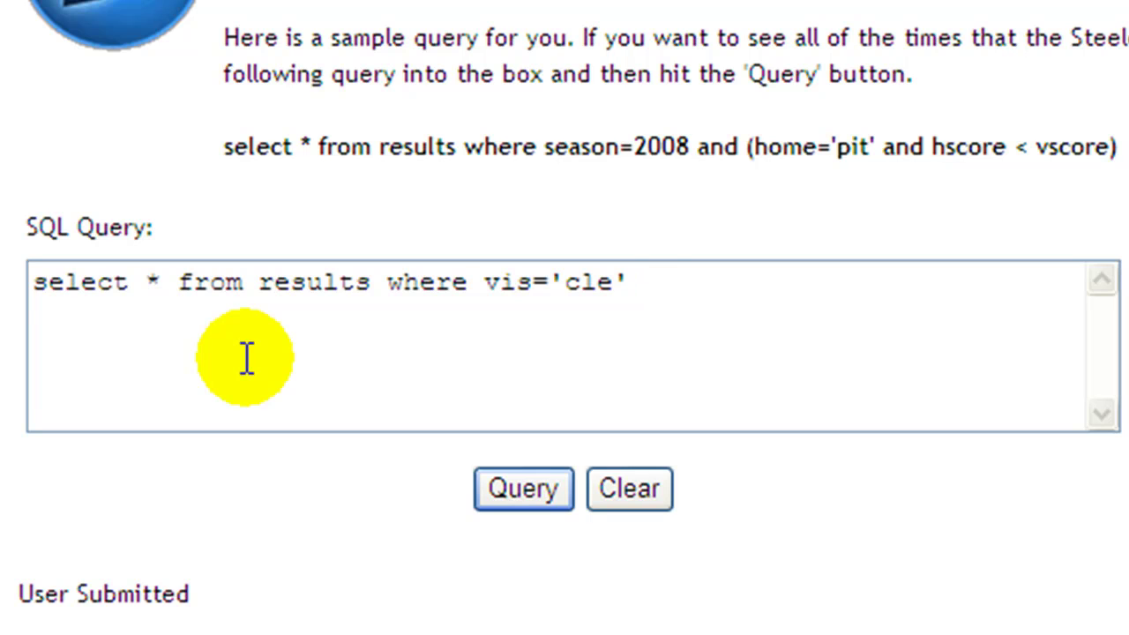
text(and ')
key(BackSpace)
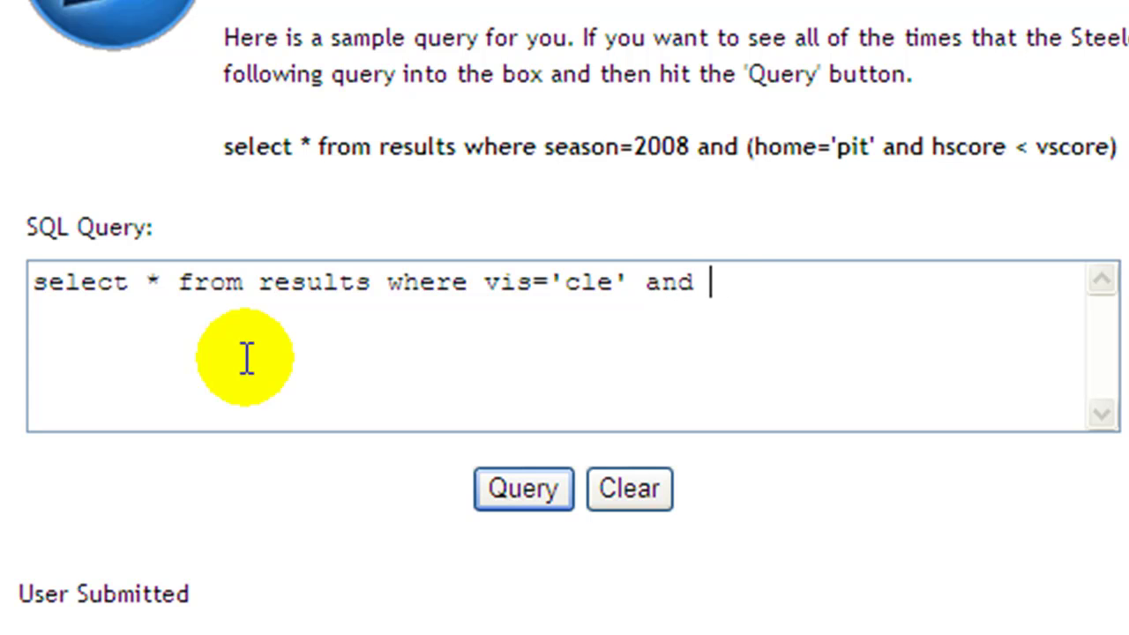
text(home='sd')
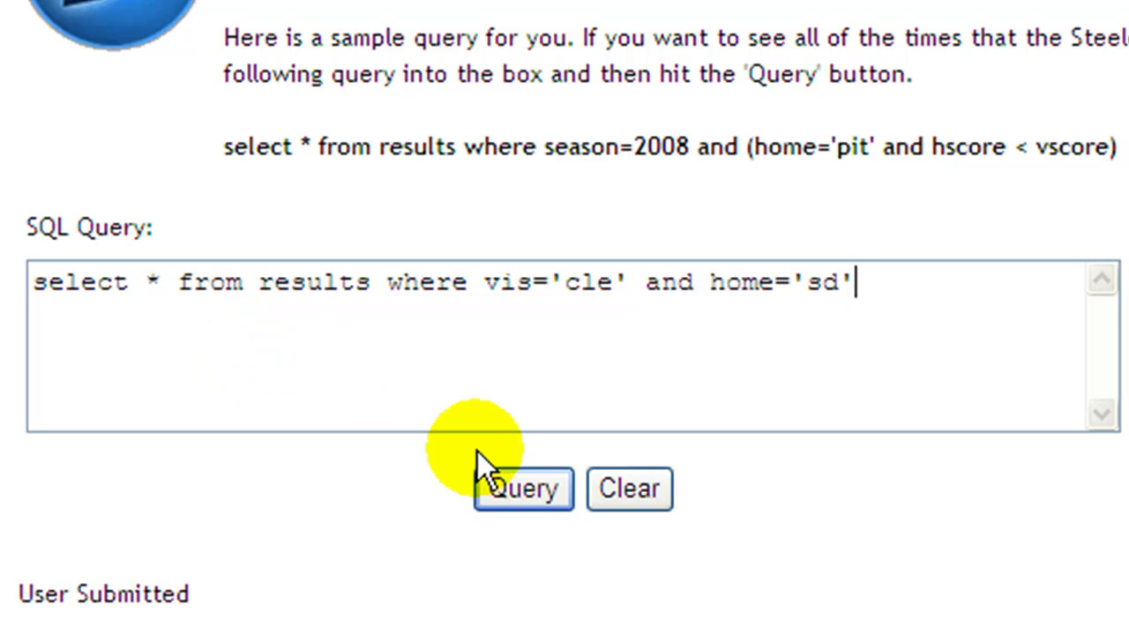
click(546, 504)
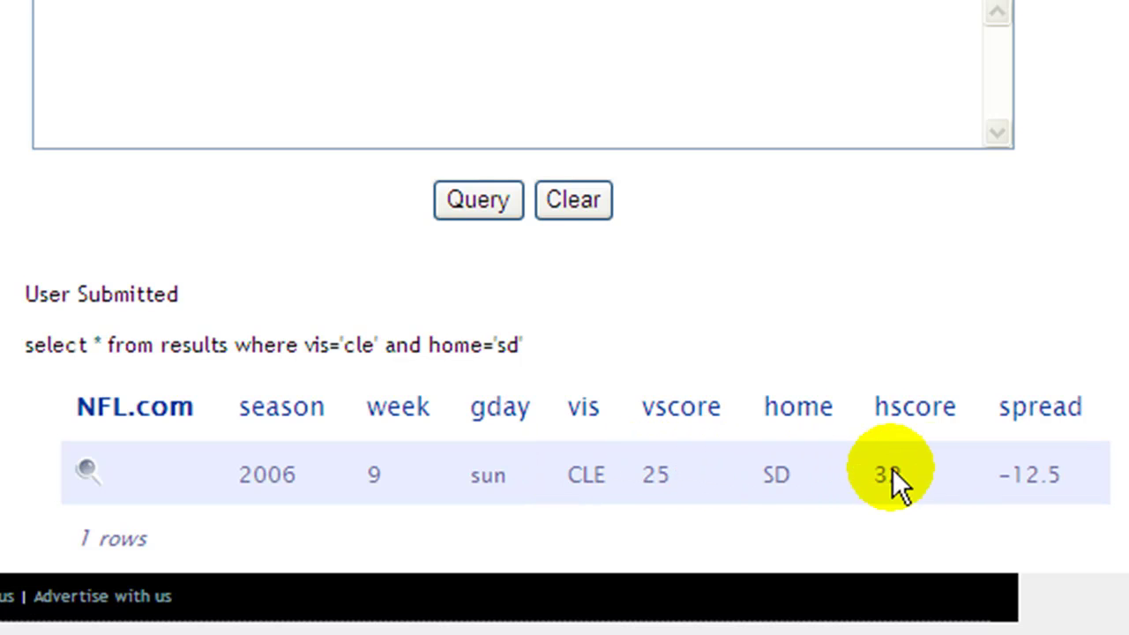
- Start a new query in the SQL query box reading select * from results where season<2009
click(186, 34)
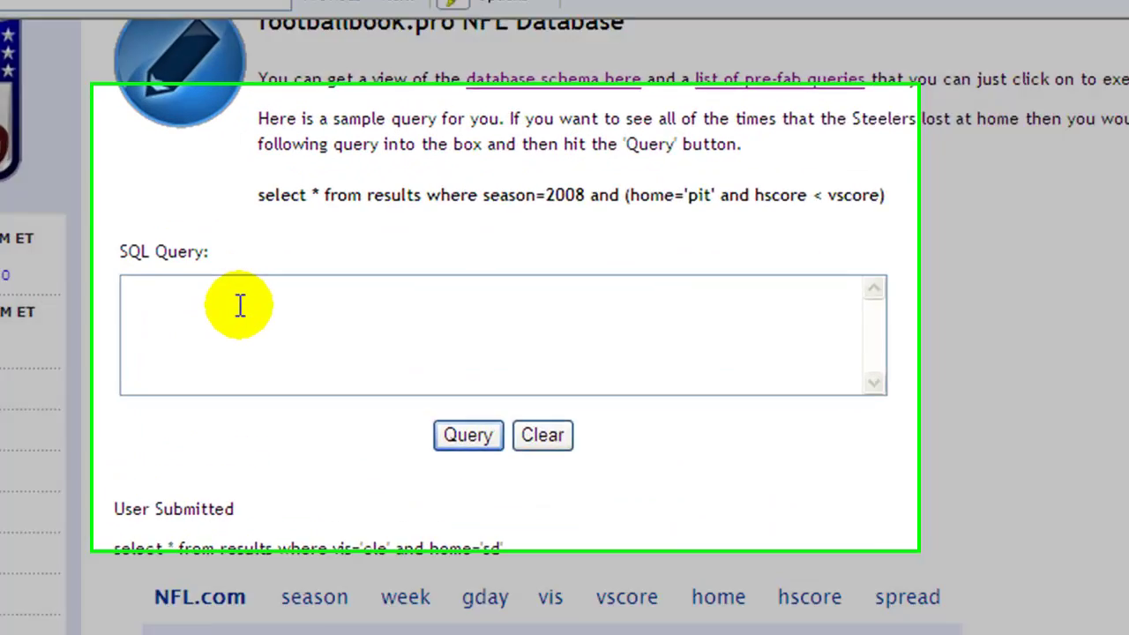
text(s)
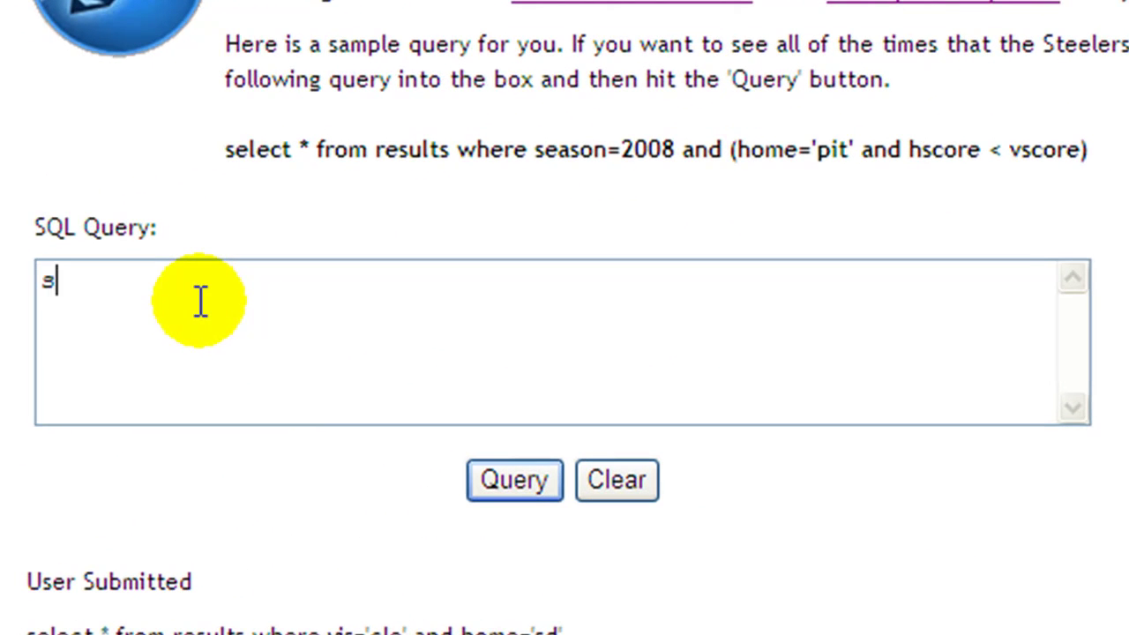
text(elect * )
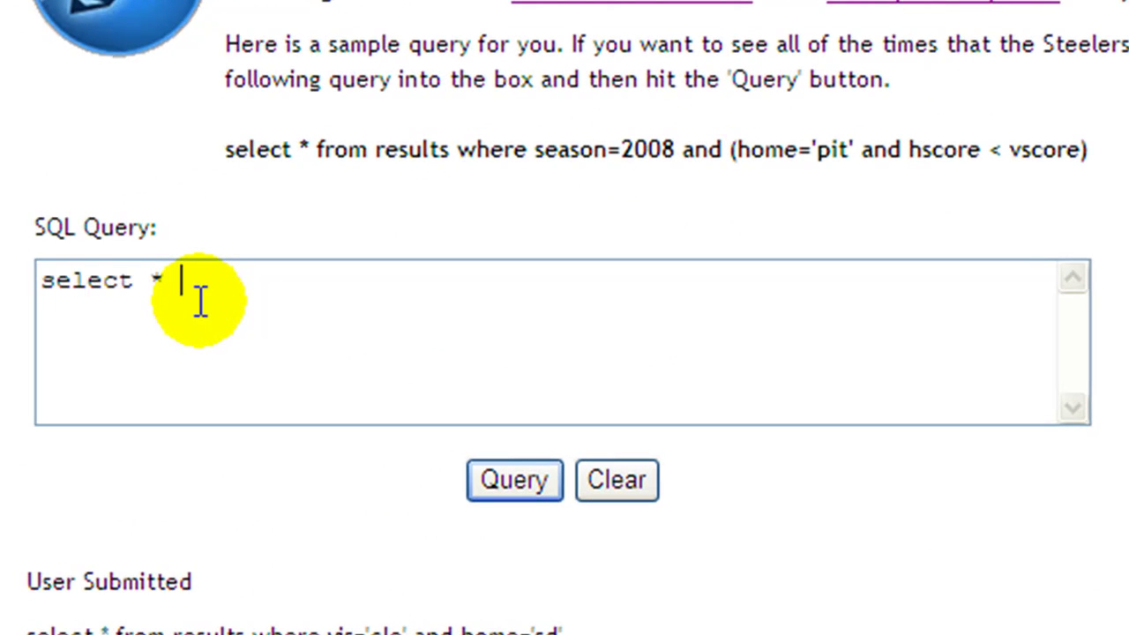
text(from results )
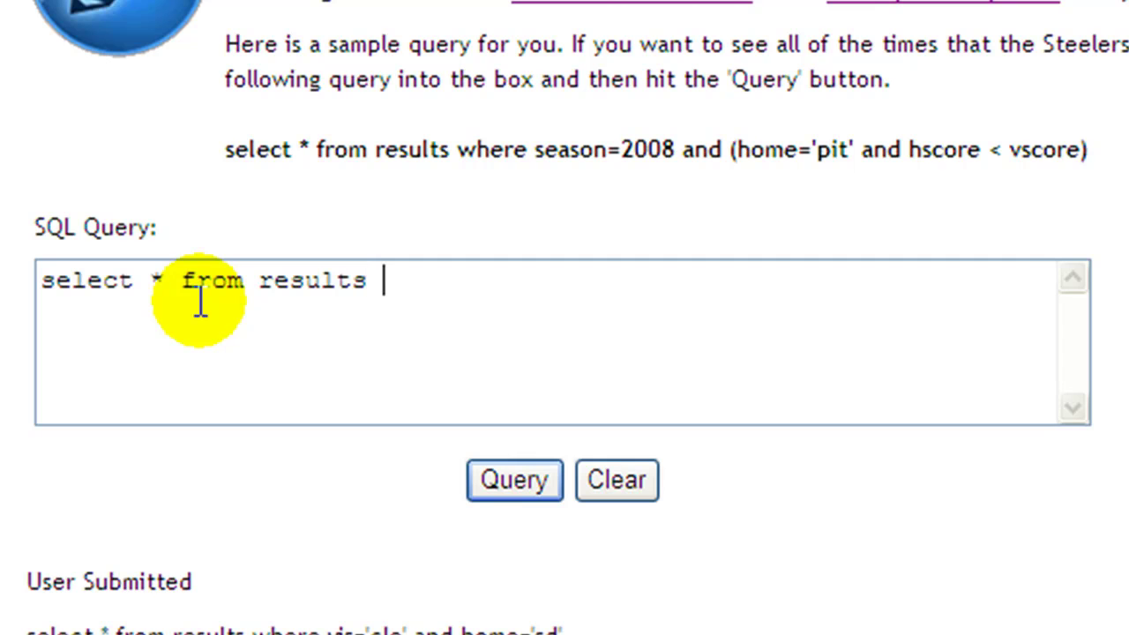
text(where ()
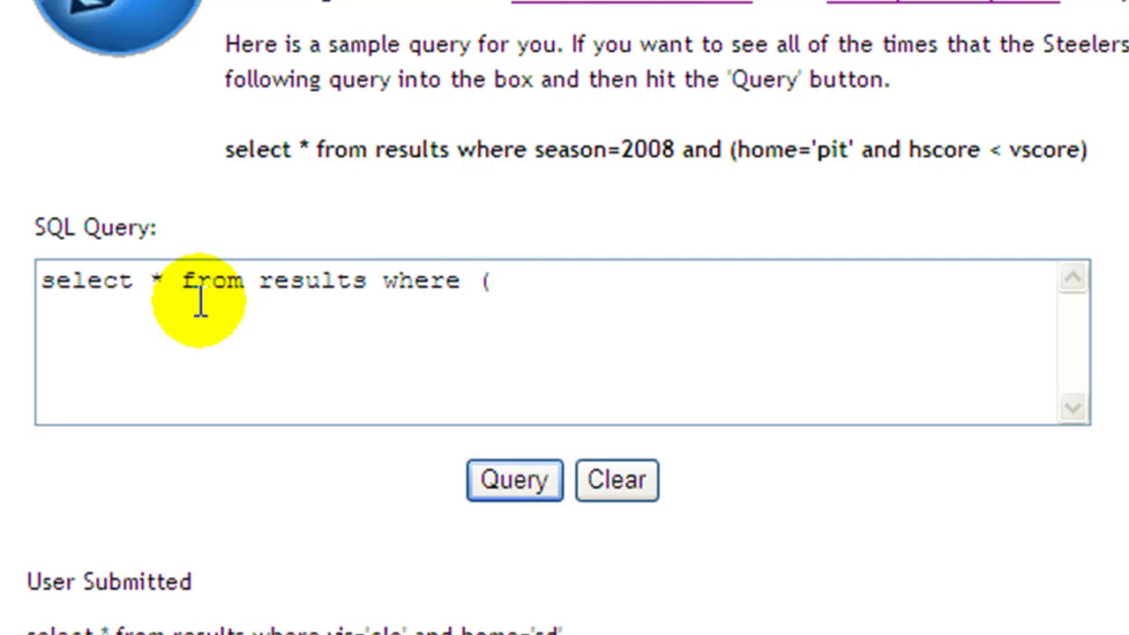
key(BackSpace)
text(season<2009)
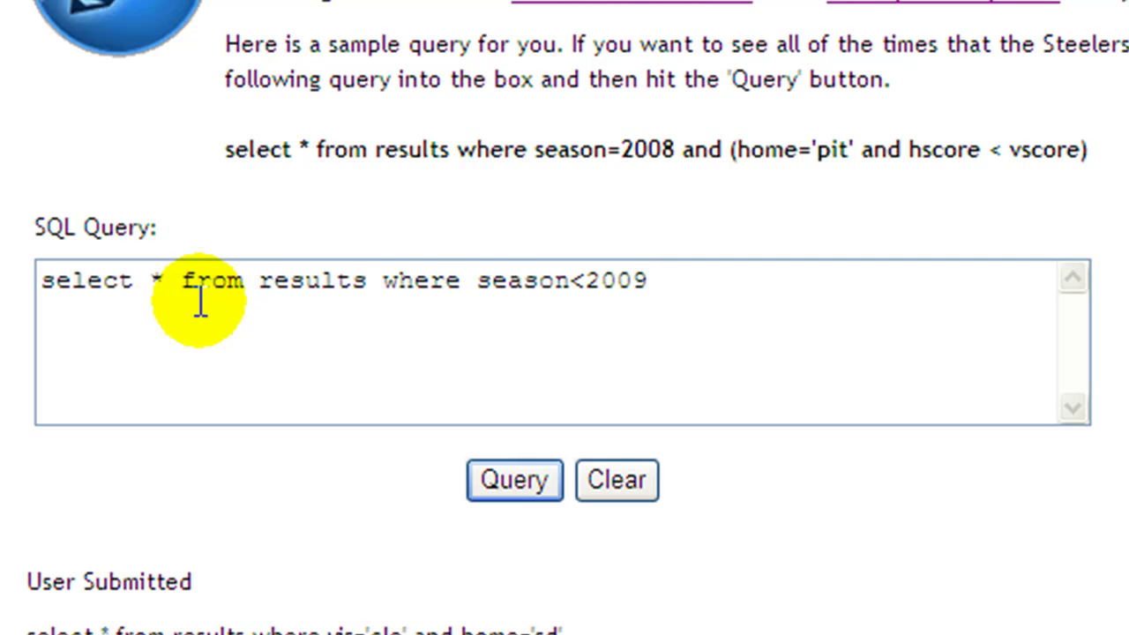
- Extend the query with and (hscore=0 or vscore=0), and run it to list the shutout games
text(and )
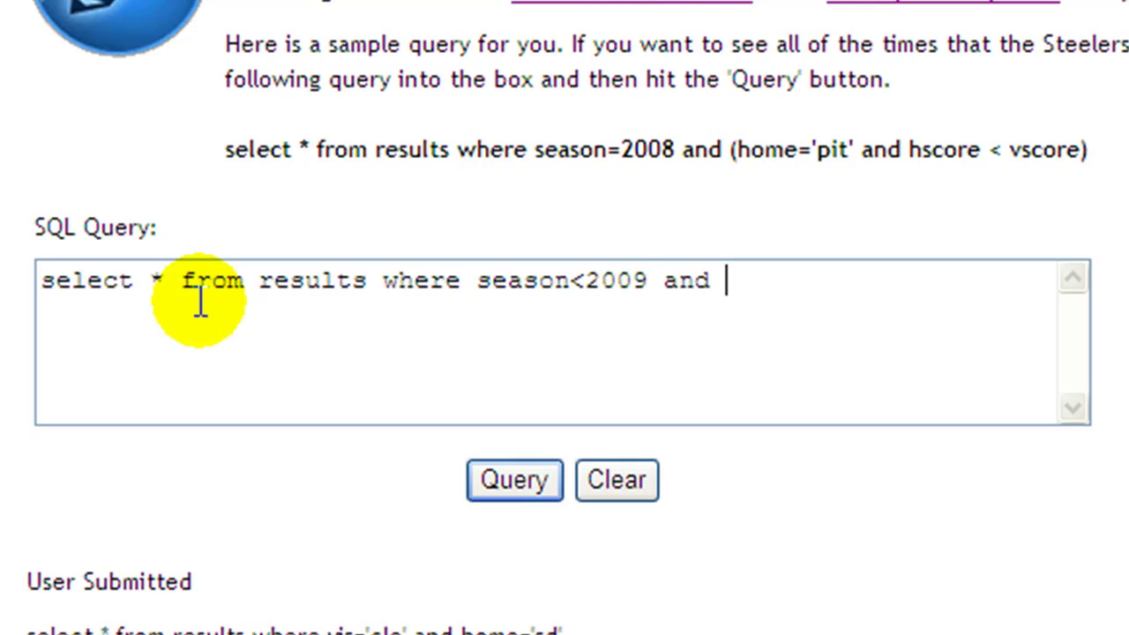
text(()
text(hscor)
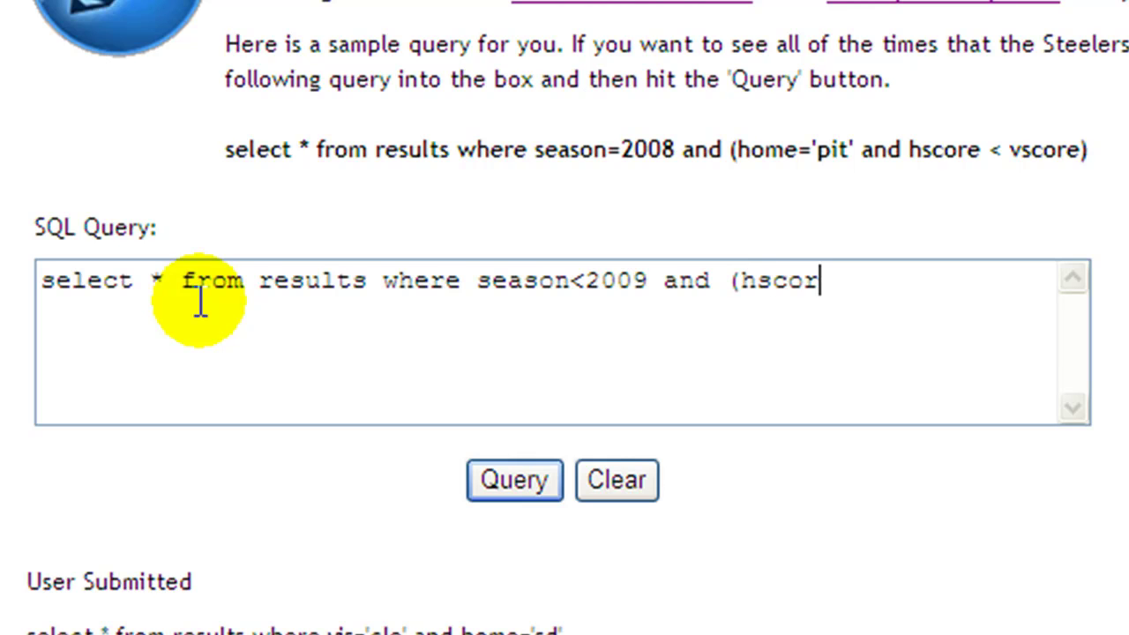
text(e=0 or v)
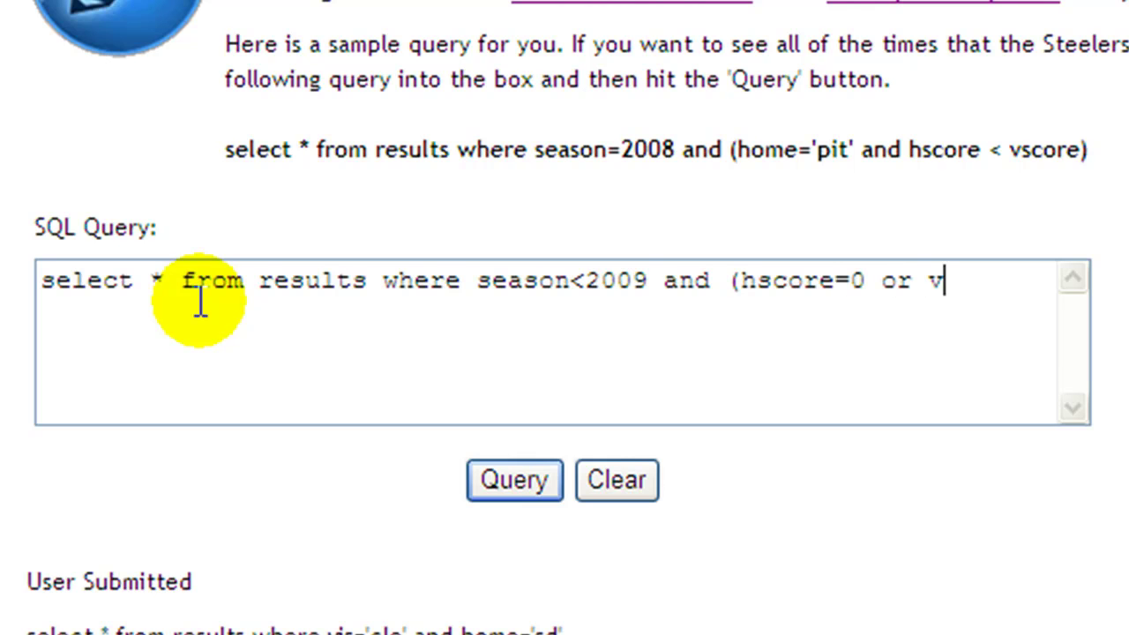
text(score=0))
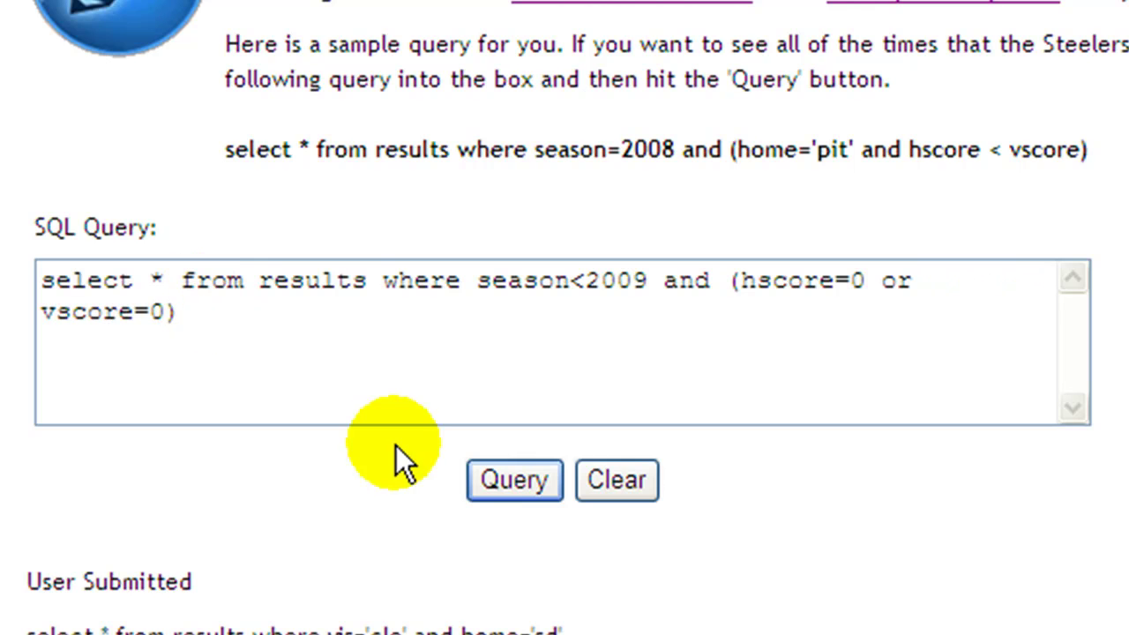
click(514, 472)
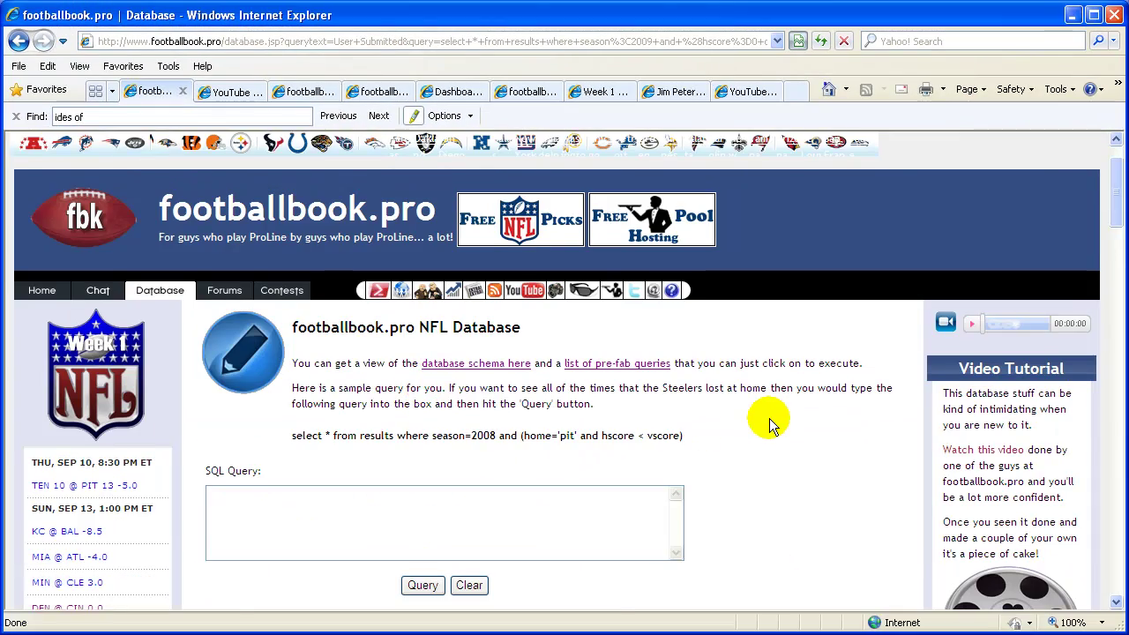
- Look through the listed shutout games season by season down to the row count at the end
scroll(770, 416, down, 3)
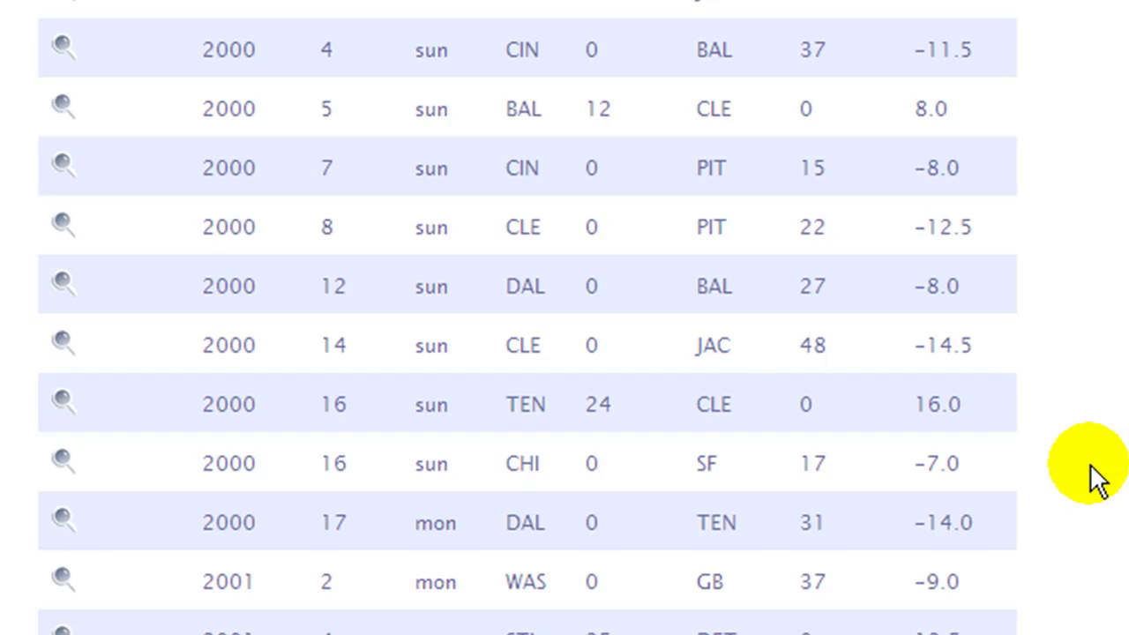
scroll(930, 442, down, 5)
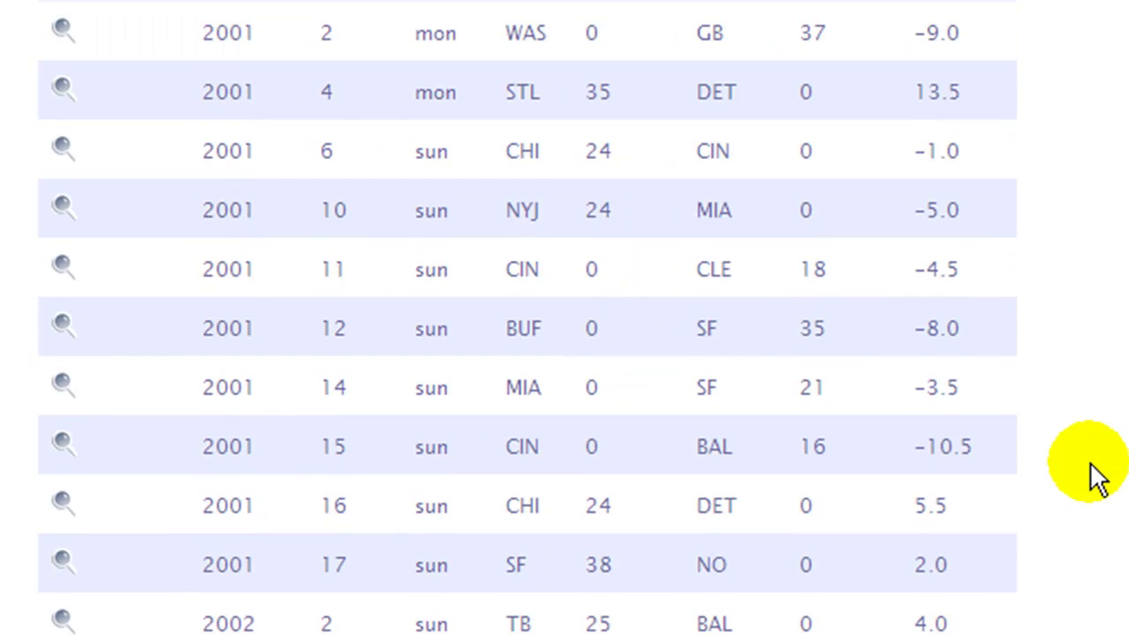
scroll(1094, 476, down, 20)
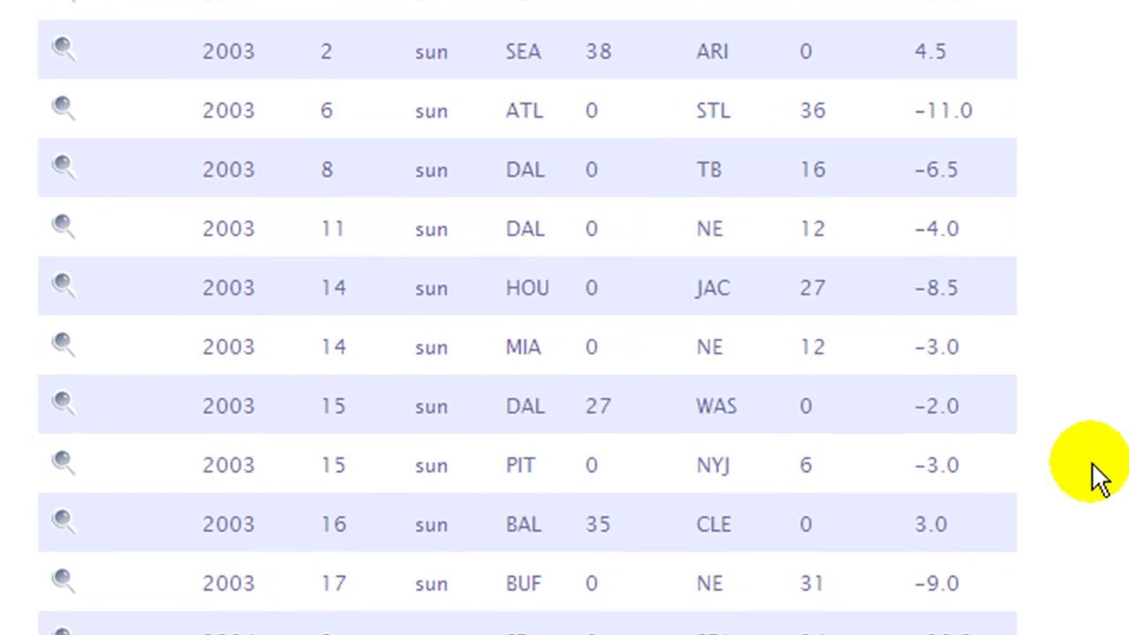
scroll(1094, 477, down, 10)
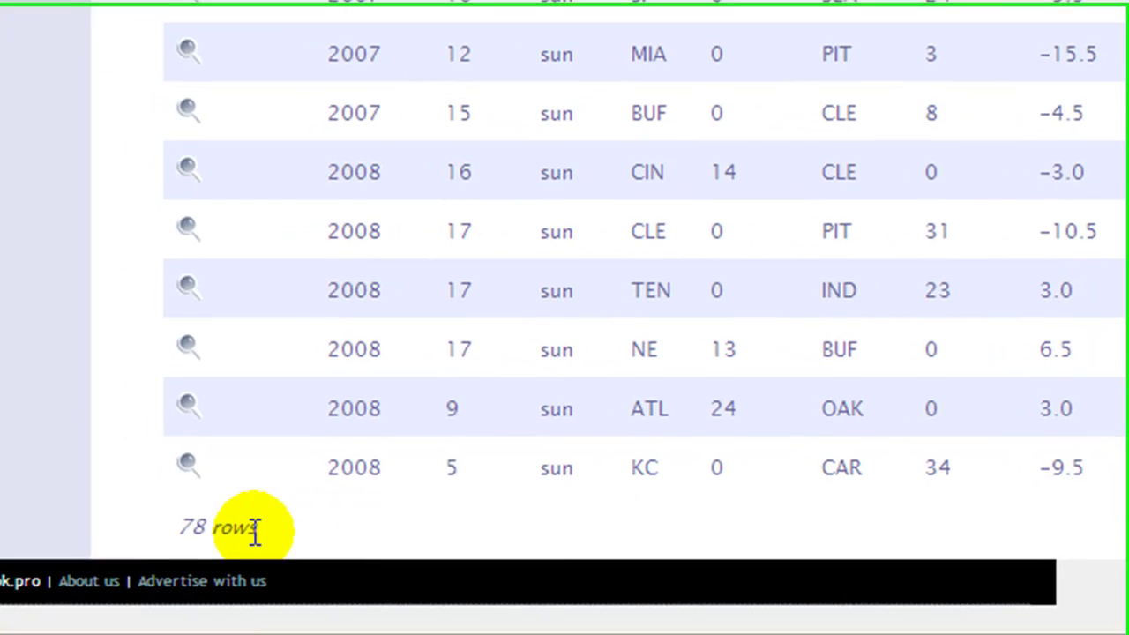
drag(177, 530, 272, 534)
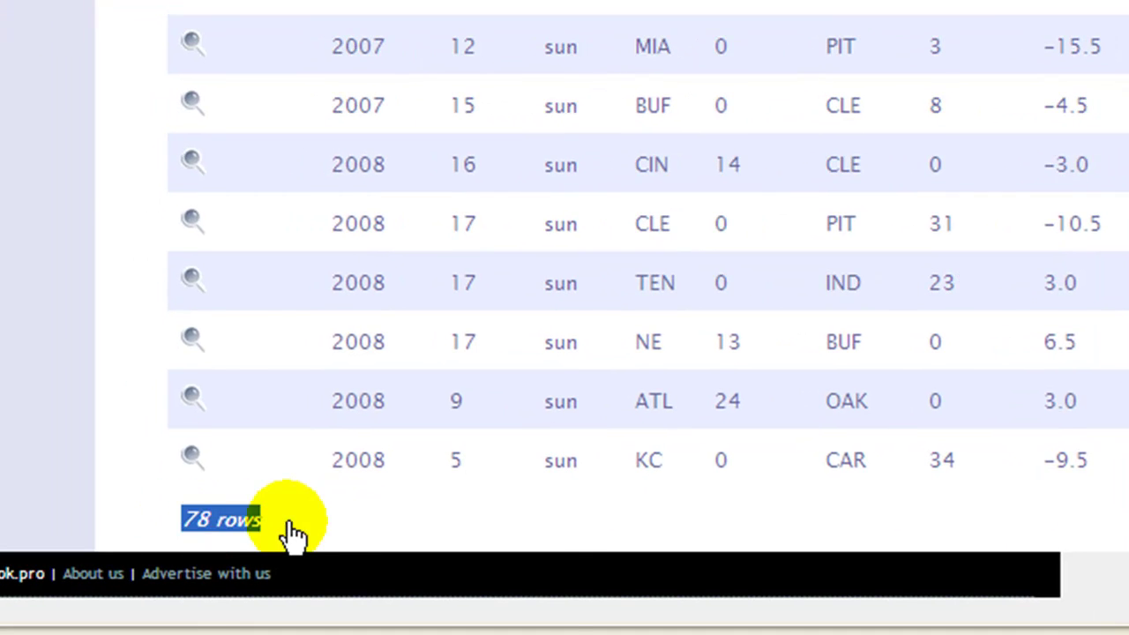
click(300, 513)
click(377, 416)
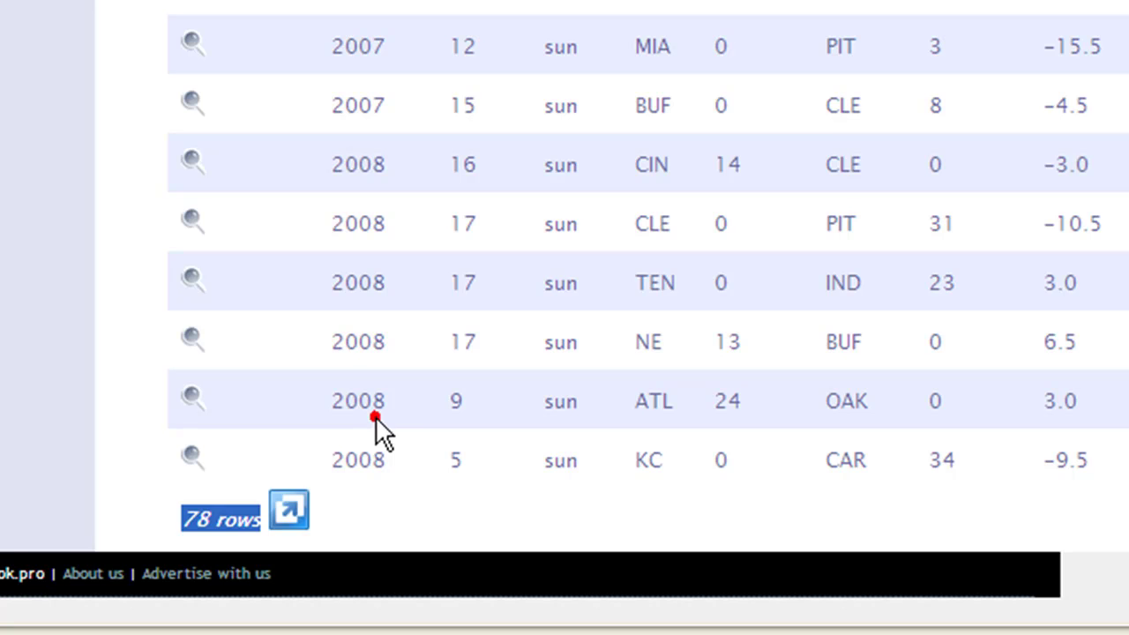
click(377, 416)
click(421, 412)
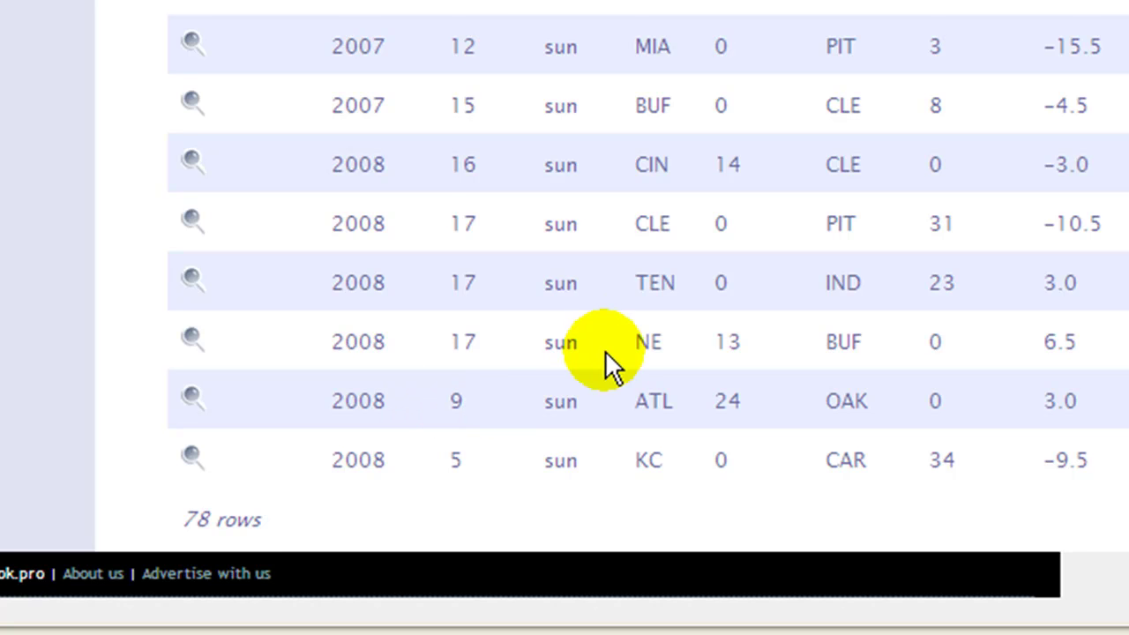
- Enter the query select * from results where hscore+vscore<10 in the SQL query box and run it
scroll(627, 335, up, 3)
scroll(629, 328, up, 20)
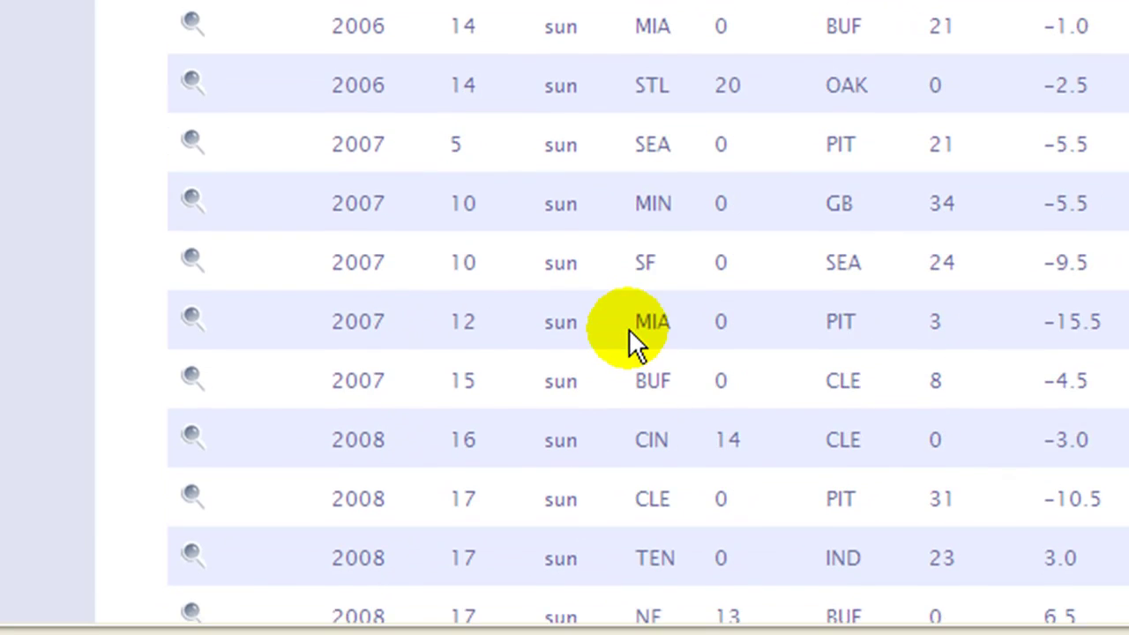
scroll(634, 328, up, 15)
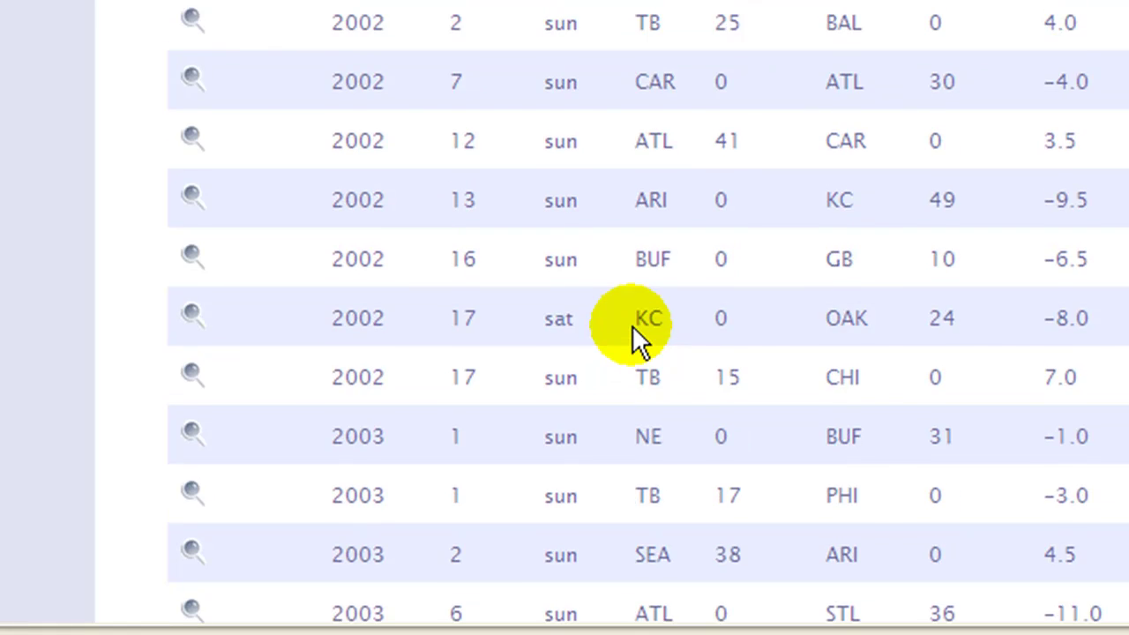
scroll(633, 329, up, 3)
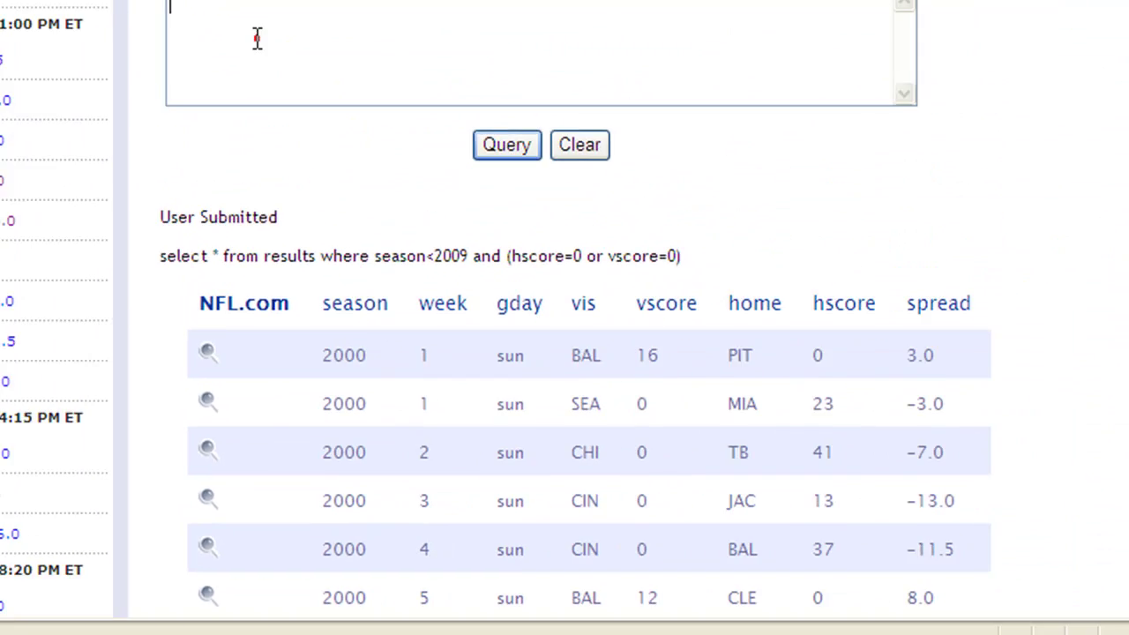
click(249, 0)
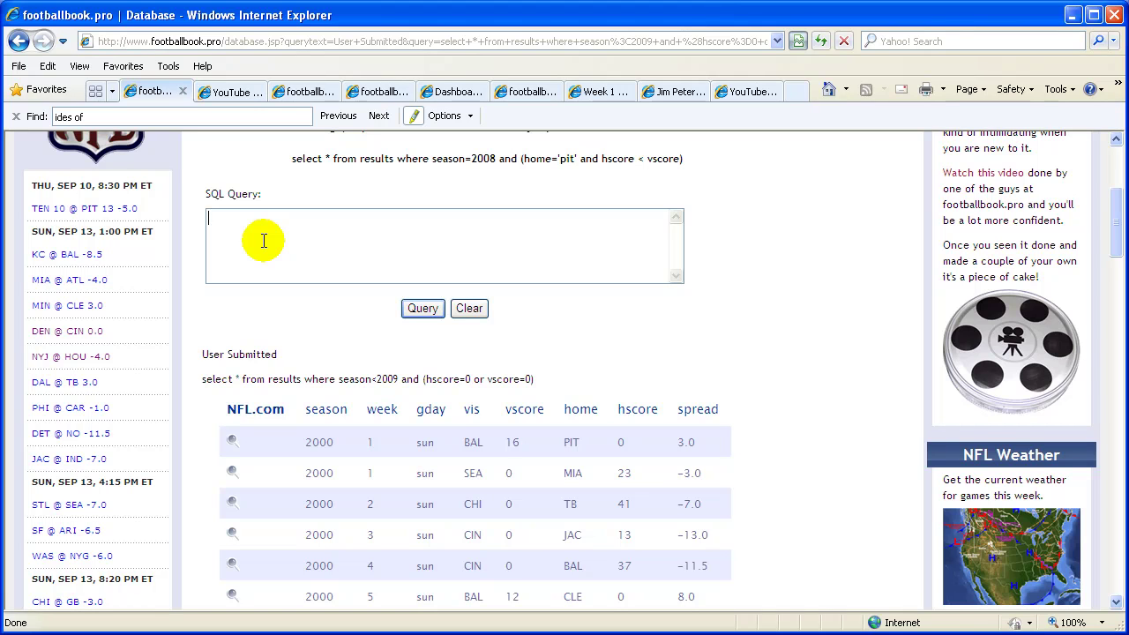
text(from results where)
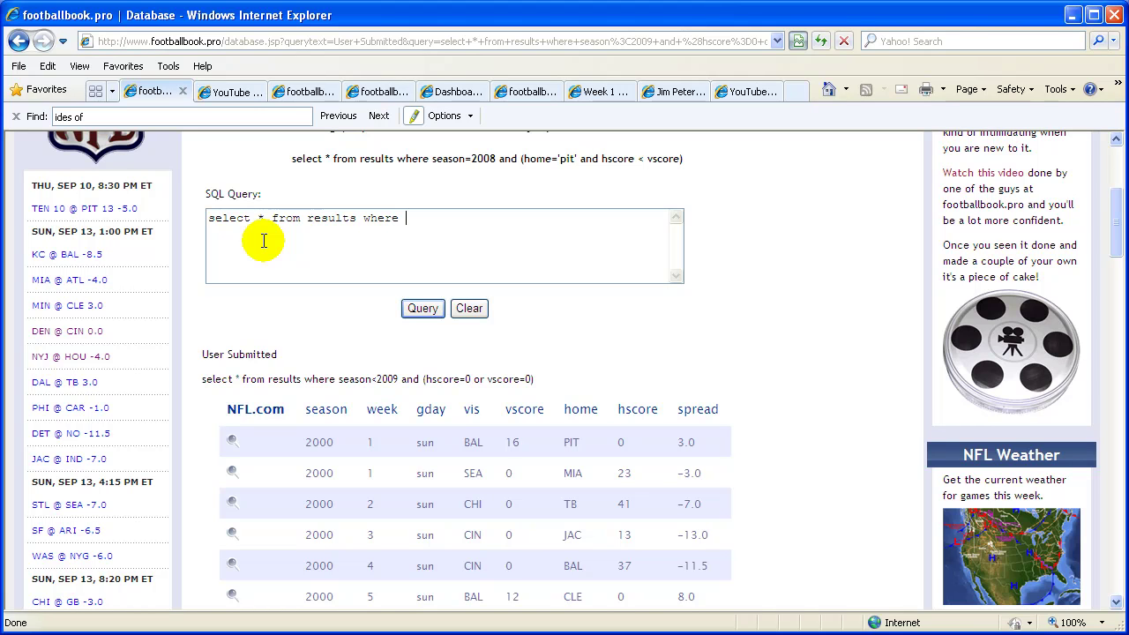
text(hscore+vscore<10)
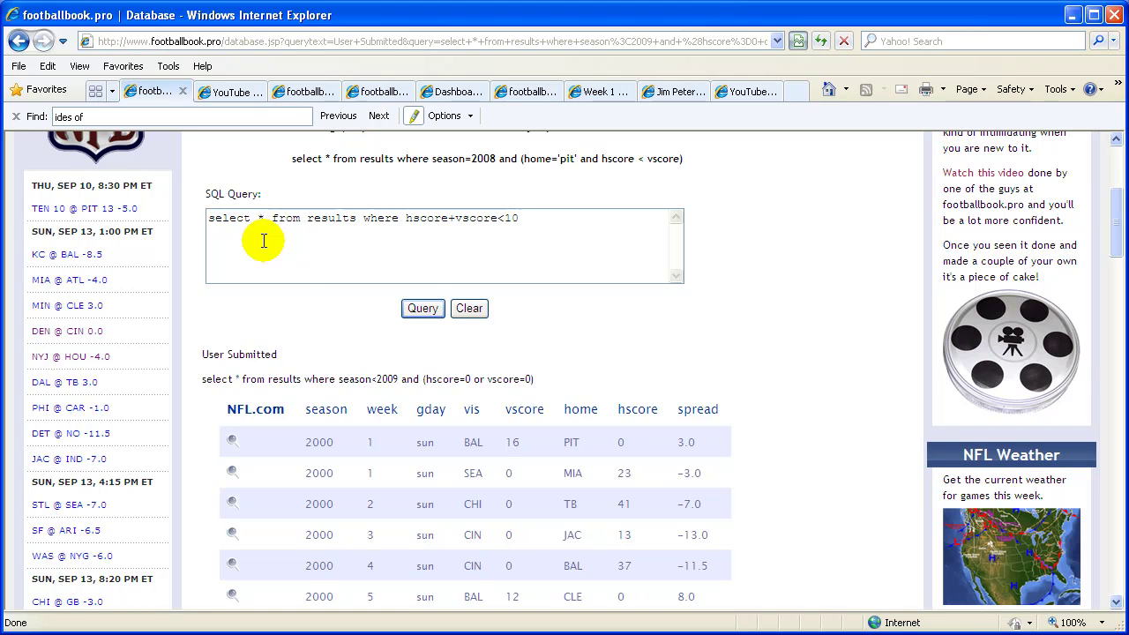
click(425, 308)
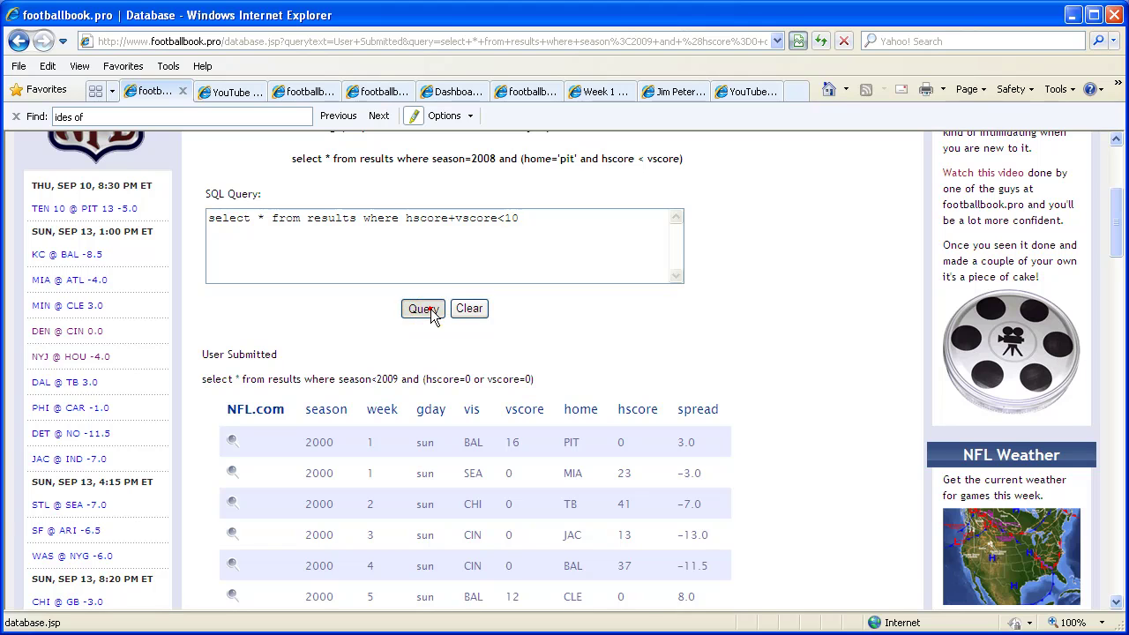
click(425, 309)
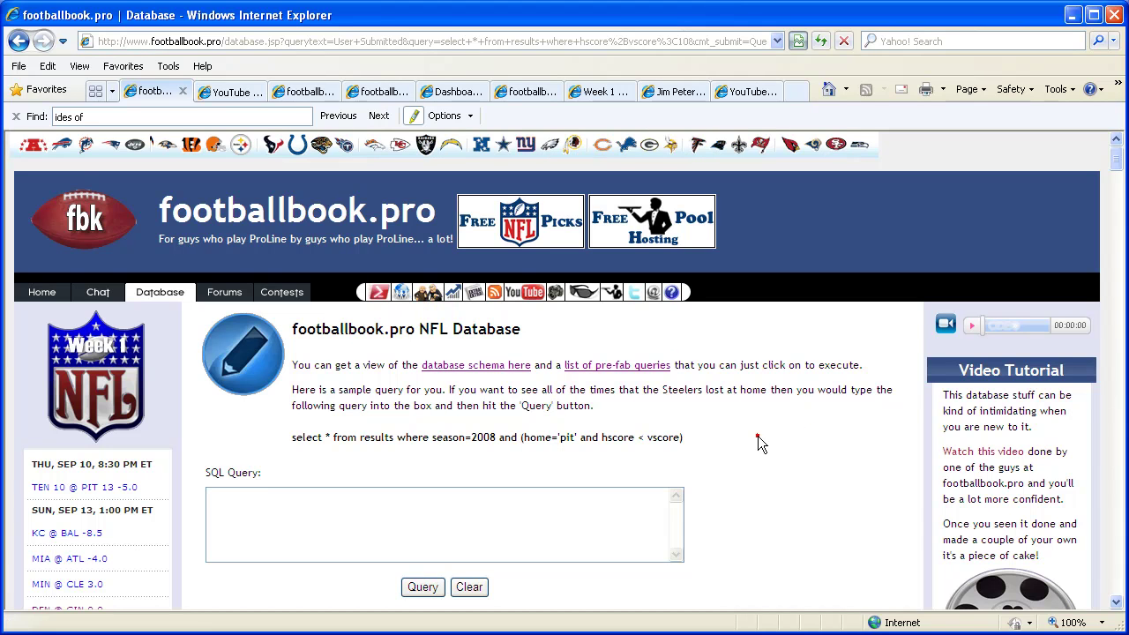
- Examine the listed games with a combined score under 10, highlighting the 2009 TEN–SEA row and the 2007 BUF–CLE and MIA–PIT rows
scroll(757, 435, down, 3)
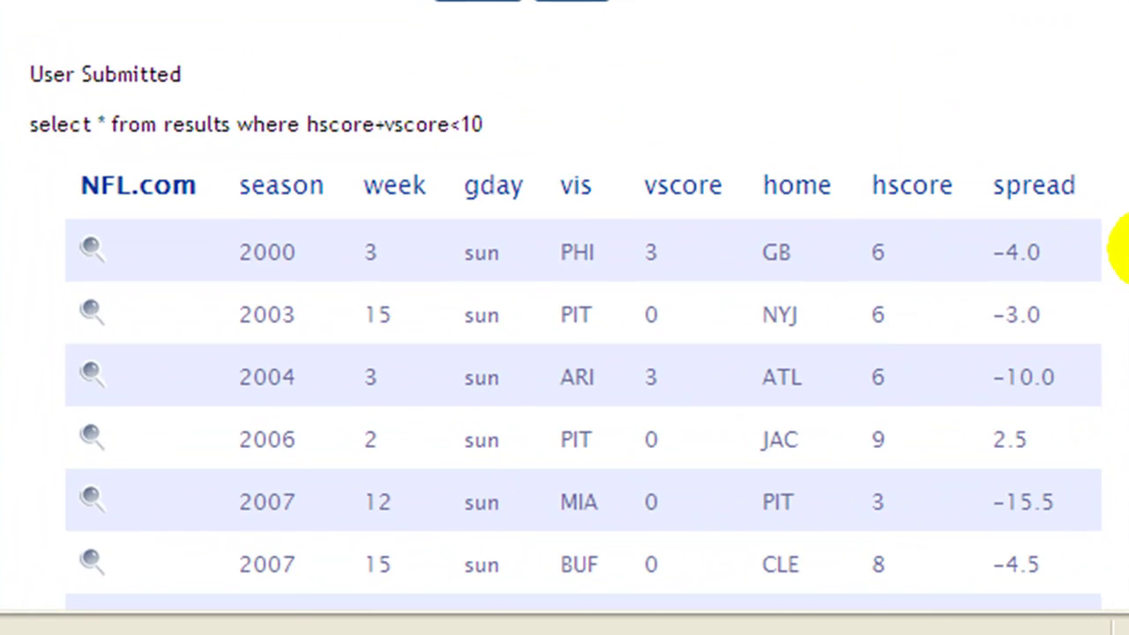
scroll(864, 393, down, 3)
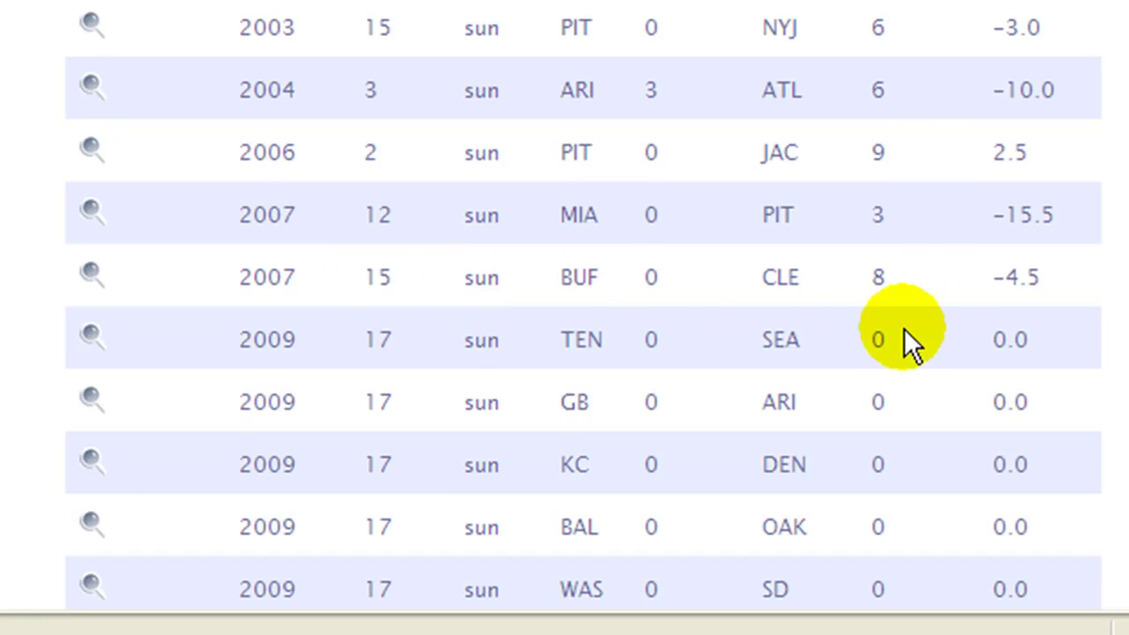
drag(226, 340, 845, 339)
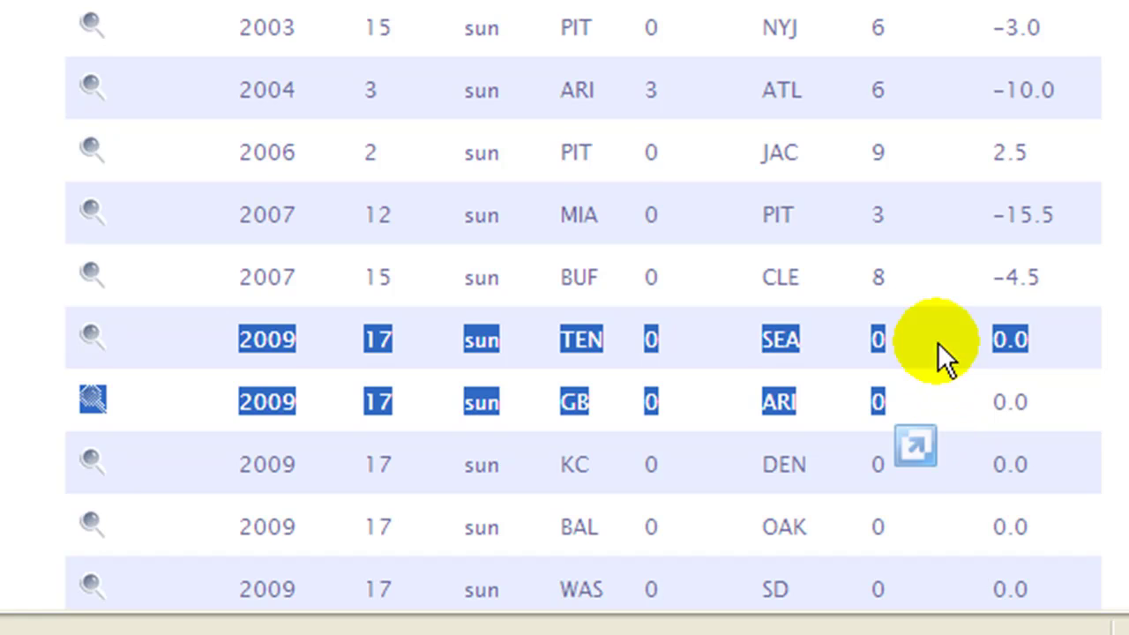
click(917, 266)
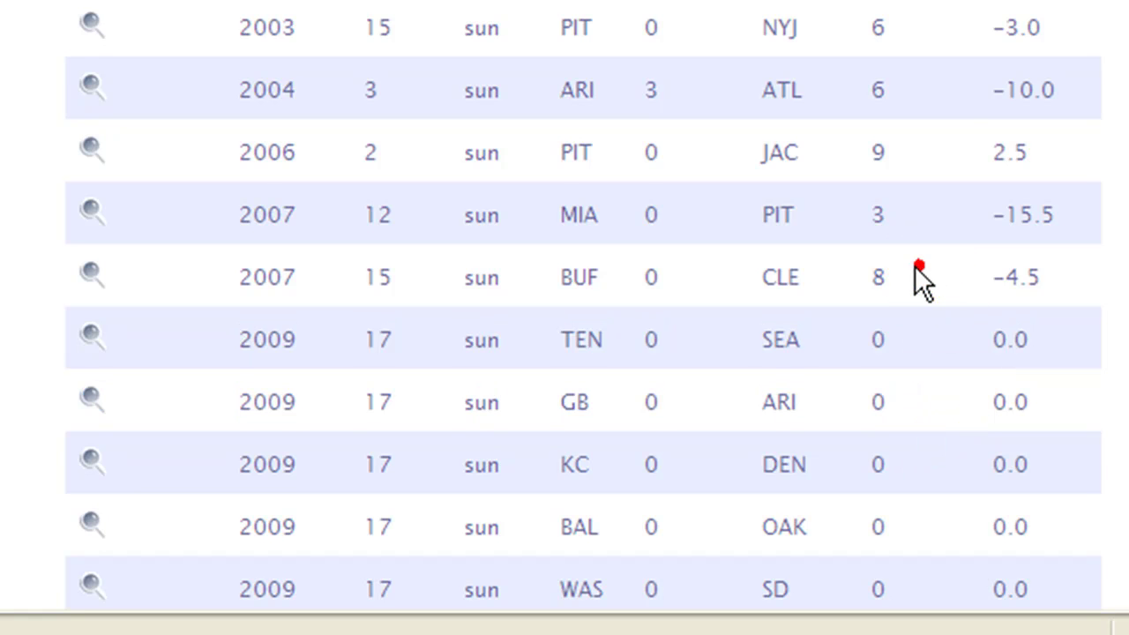
drag(913, 276, 561, 273)
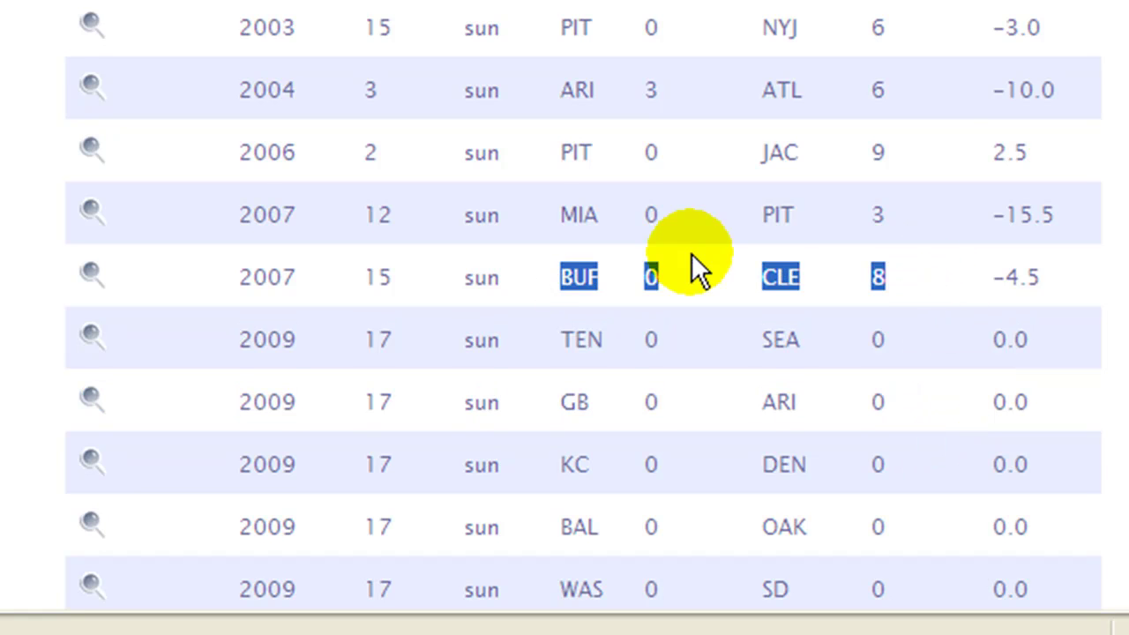
click(916, 207)
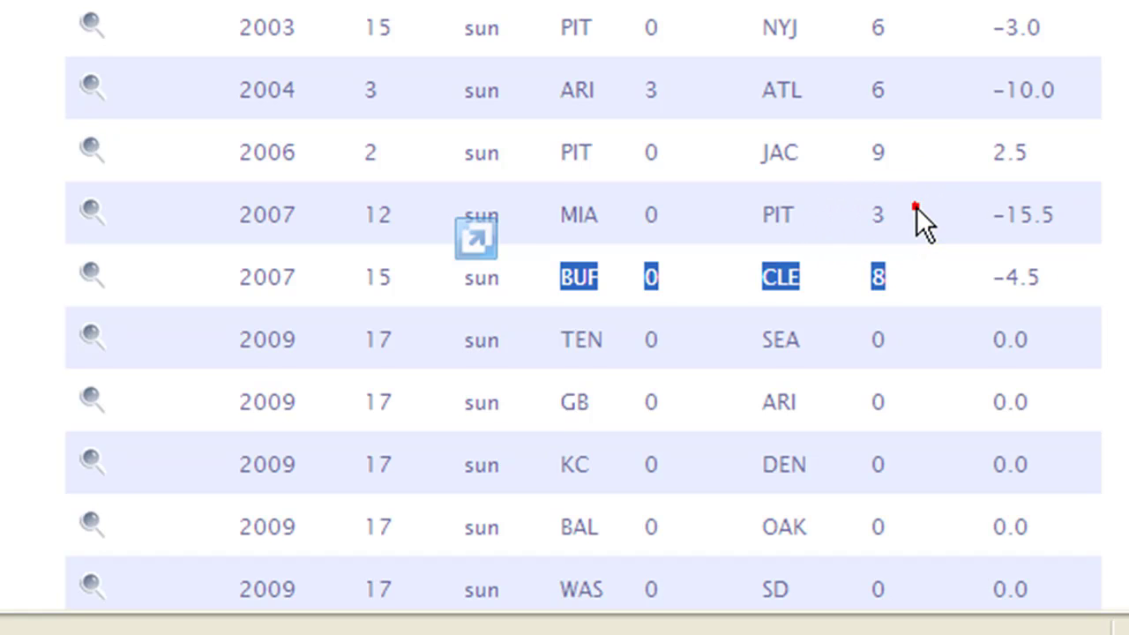
drag(845, 208, 482, 196)
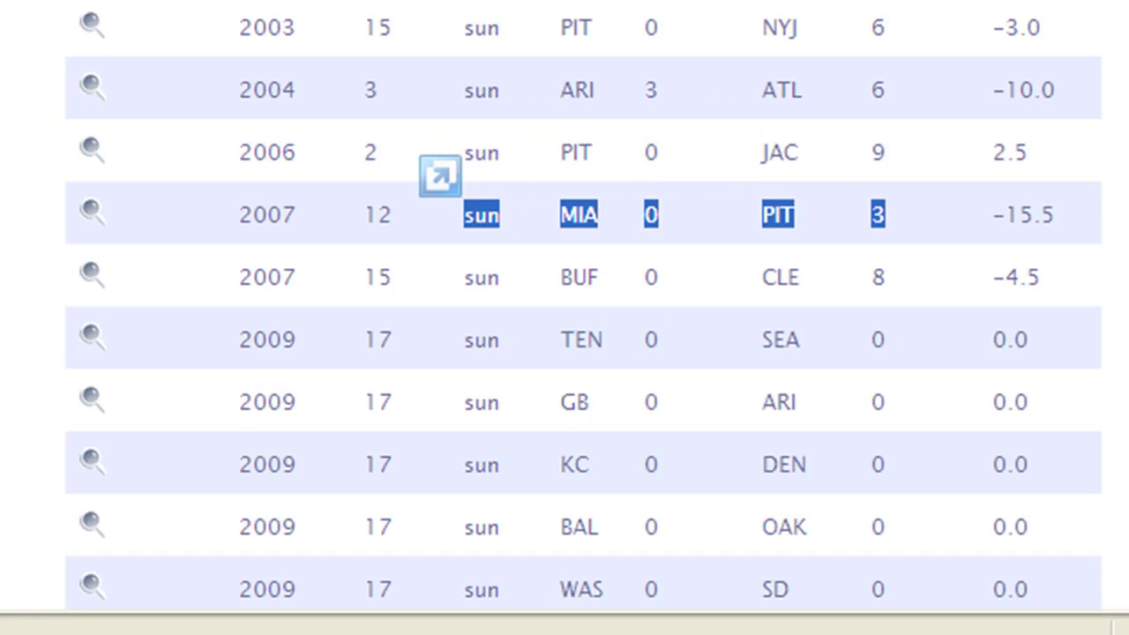
click(828, 215)
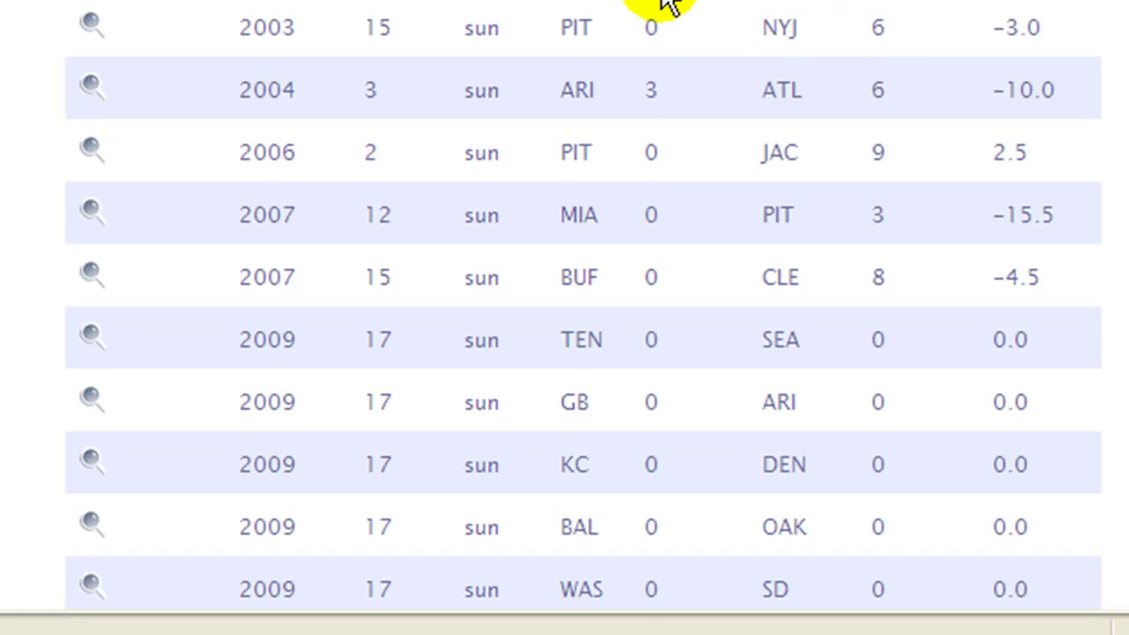
- Enter the query select * from results where hscore>40 and vscore>hscore in the SQL query box and run it
scroll(668, 6, up, 3)
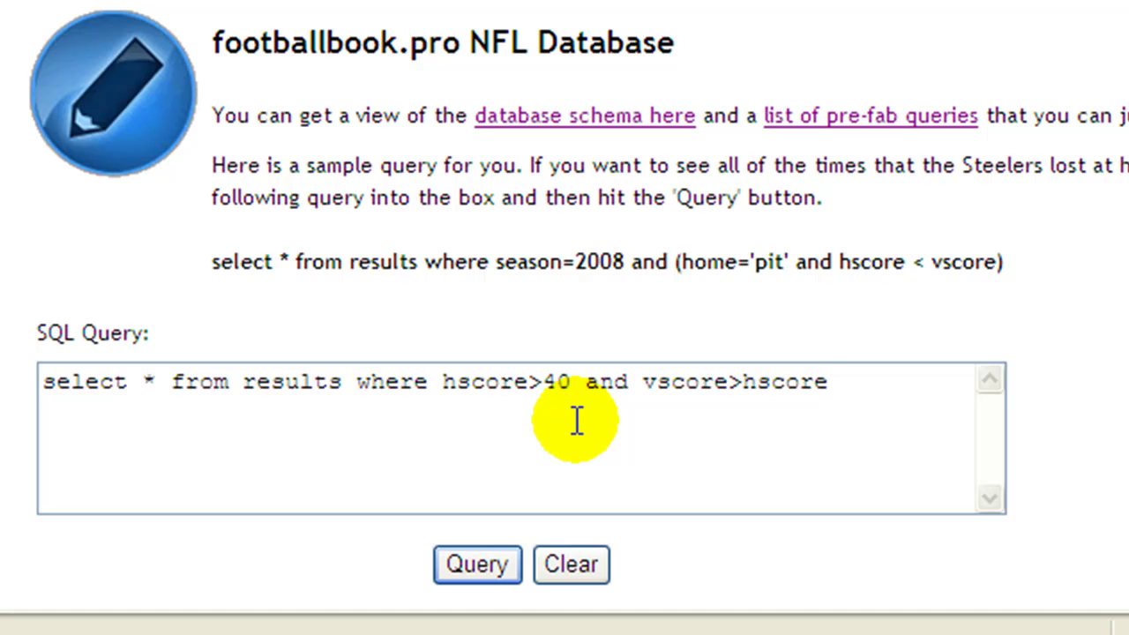
click(462, 570)
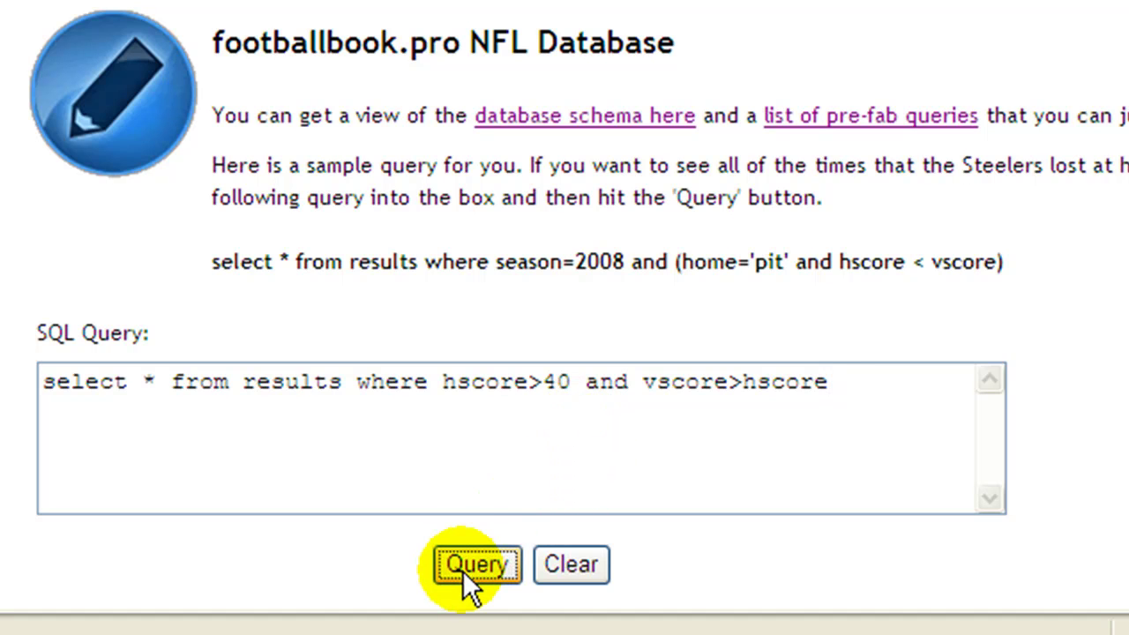